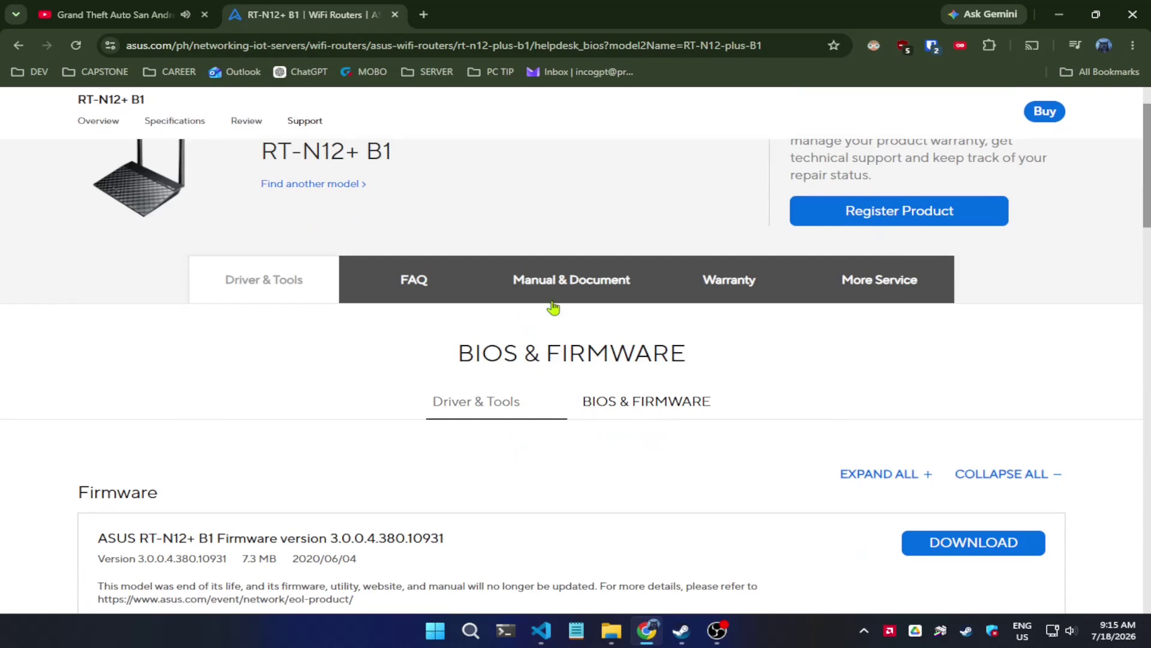
- Download RT-N12+ B1 firmware 3.0.0.4.380.10931 and save FW_RT_N12plus_B1_300438010931.zip to rtn12+b1_stock
{"action": "left_click", "coordinate": [650, 403]}
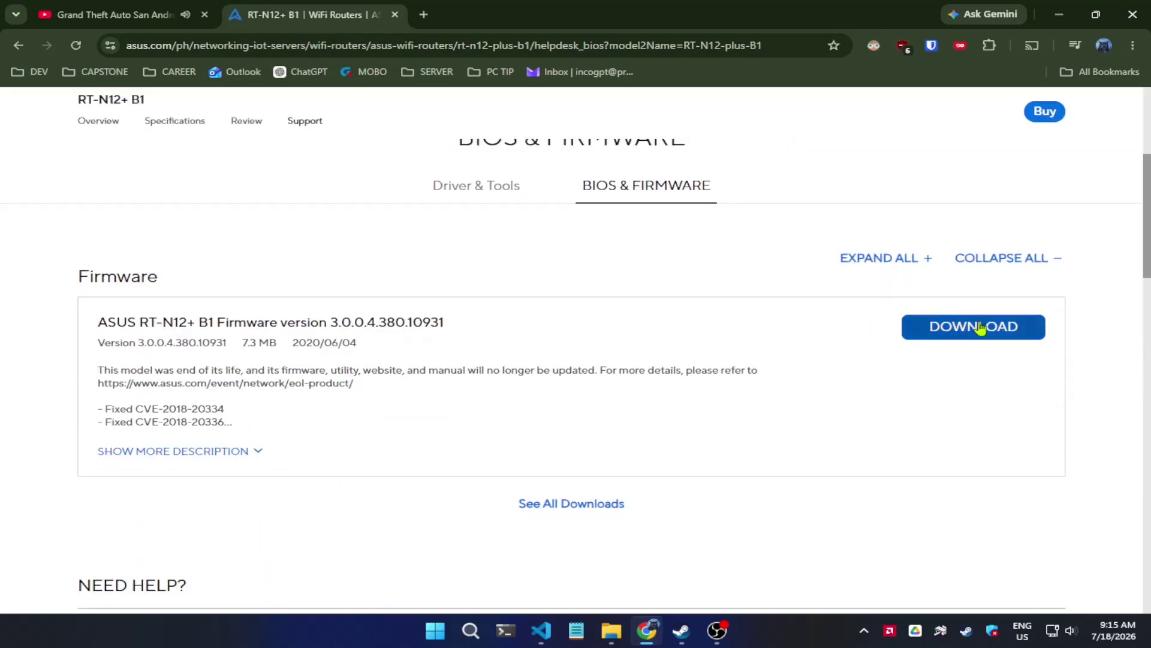
{"action": "left_click_drag", "start_coordinate": [443, 322], "coordinate": [311, 322]}
{"action": "left_click", "coordinate": [936, 327]}
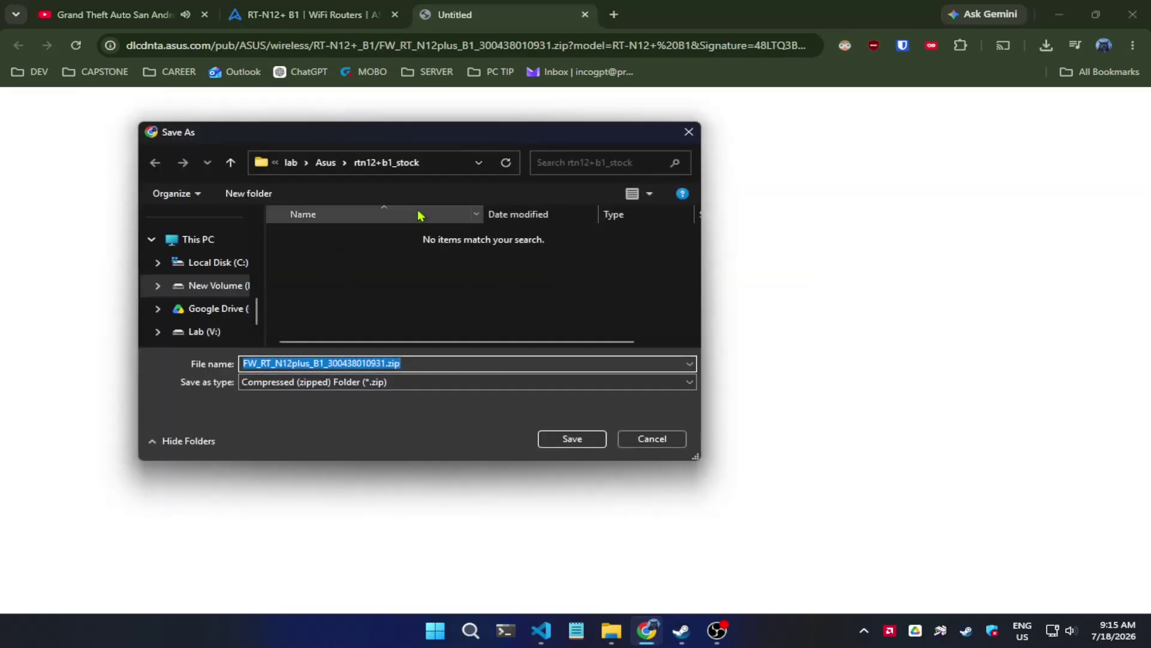
{"action": "left_click", "coordinate": [570, 438]}
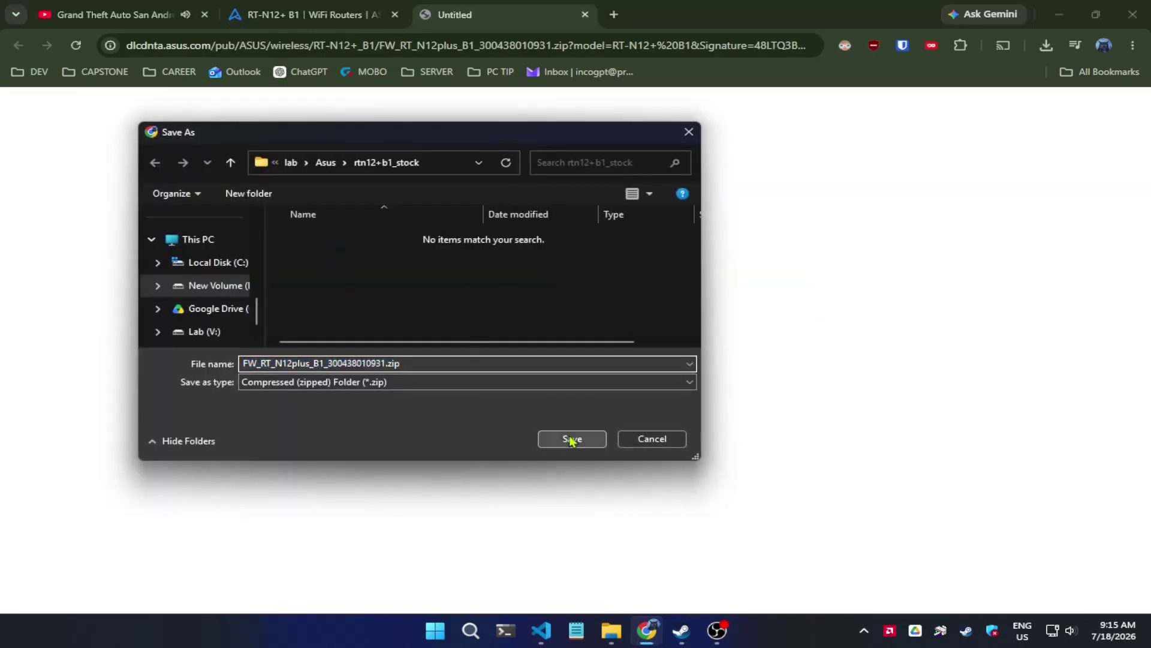
- List all Driver & Tools downloads for Windows 10 64-bit
{"action": "left_click", "coordinate": [480, 185]}
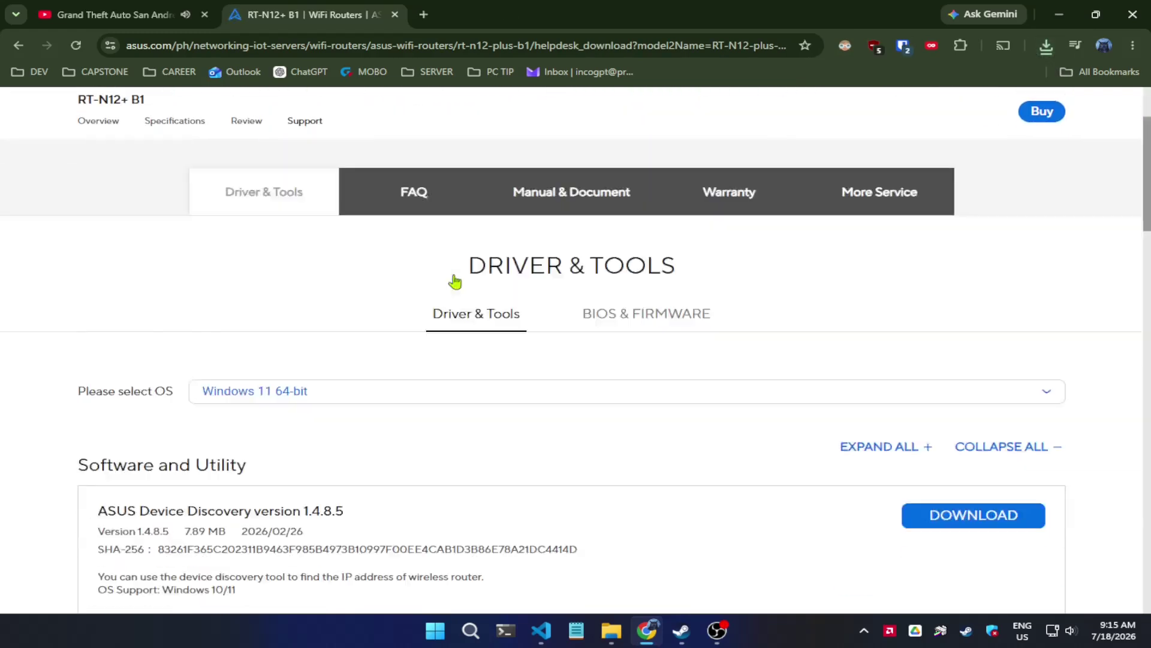
{"action": "left_click", "coordinate": [301, 200]}
{"action": "left_click", "coordinate": [283, 257]}
{"action": "scroll", "coordinate": [342, 326], "scroll_direction": "down", "scroll_amount": 2}
{"action": "left_click", "coordinate": [561, 319]}
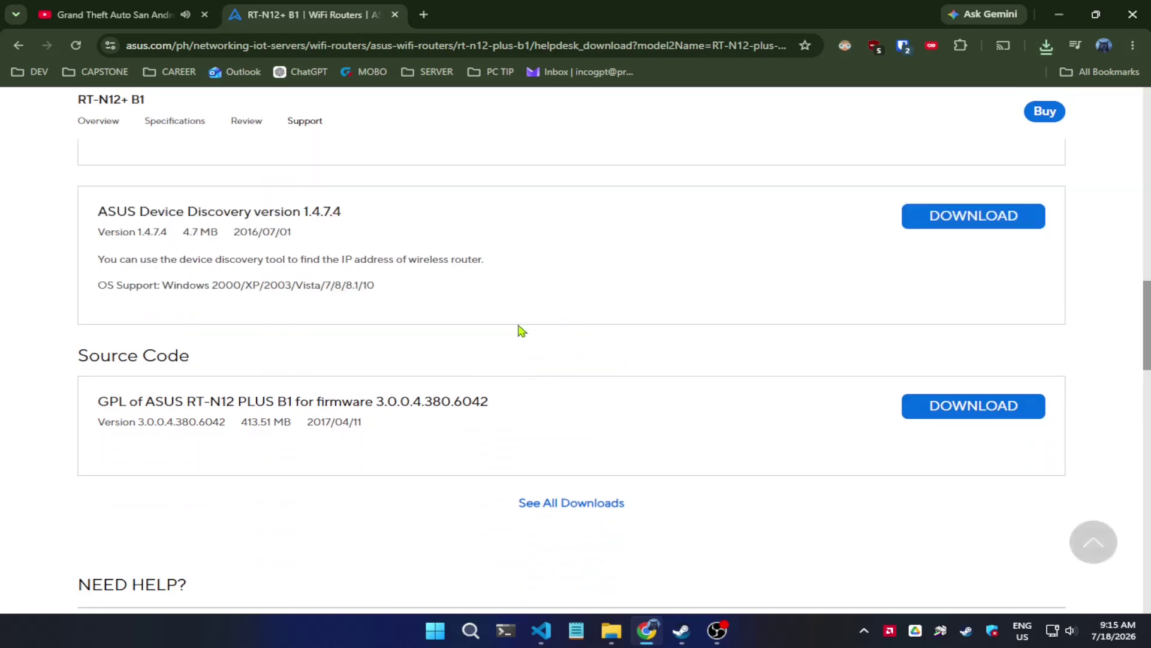
- Download Firmware Restoration 2.1.0.2 and save Rescue.zip beside the firmware zip
{"action": "scroll", "coordinate": [877, 346], "scroll_direction": "up", "scroll_amount": 6}
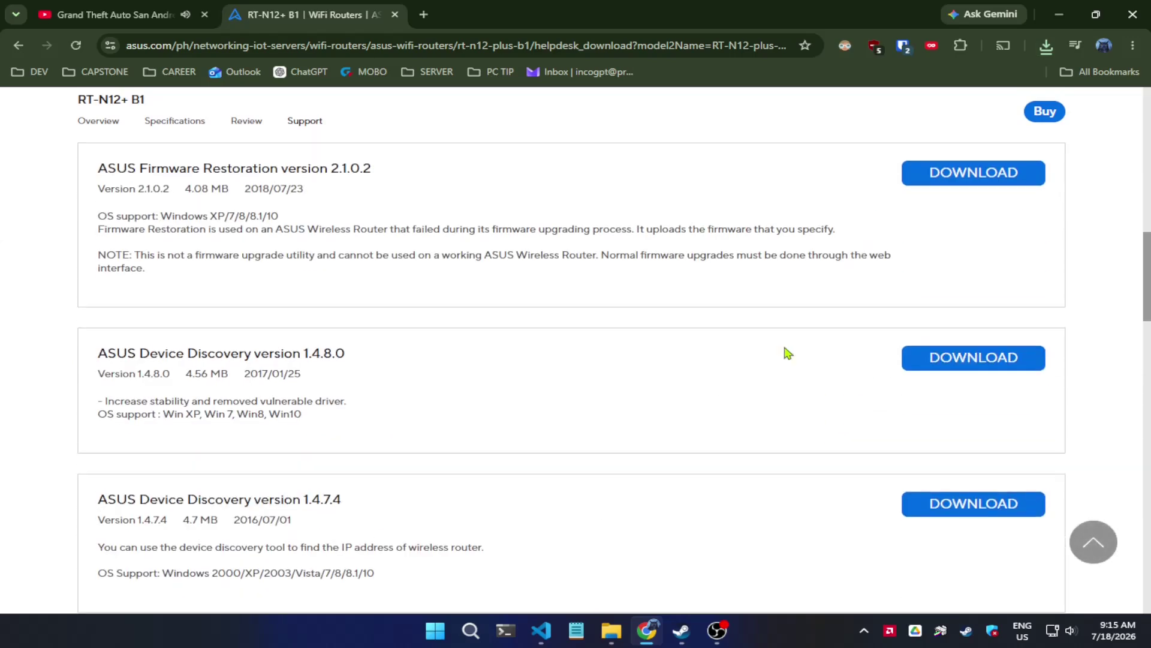
{"action": "scroll", "coordinate": [722, 321], "scroll_direction": "up", "scroll_amount": 1}
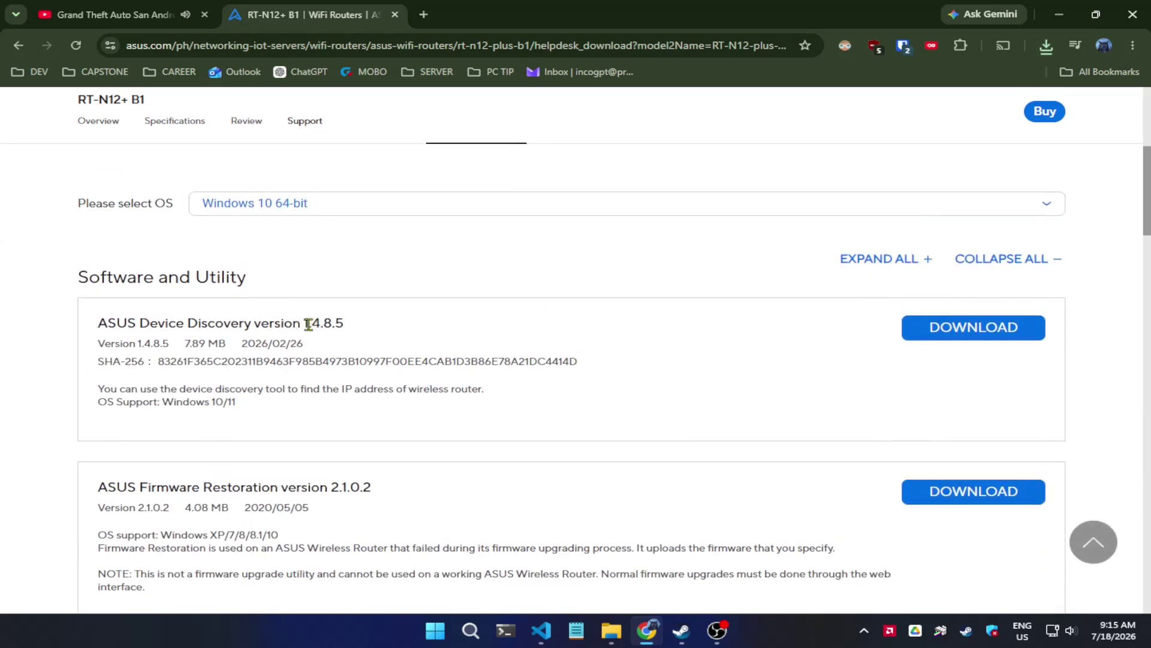
{"action": "scroll", "coordinate": [377, 345], "scroll_direction": "down", "scroll_amount": 1}
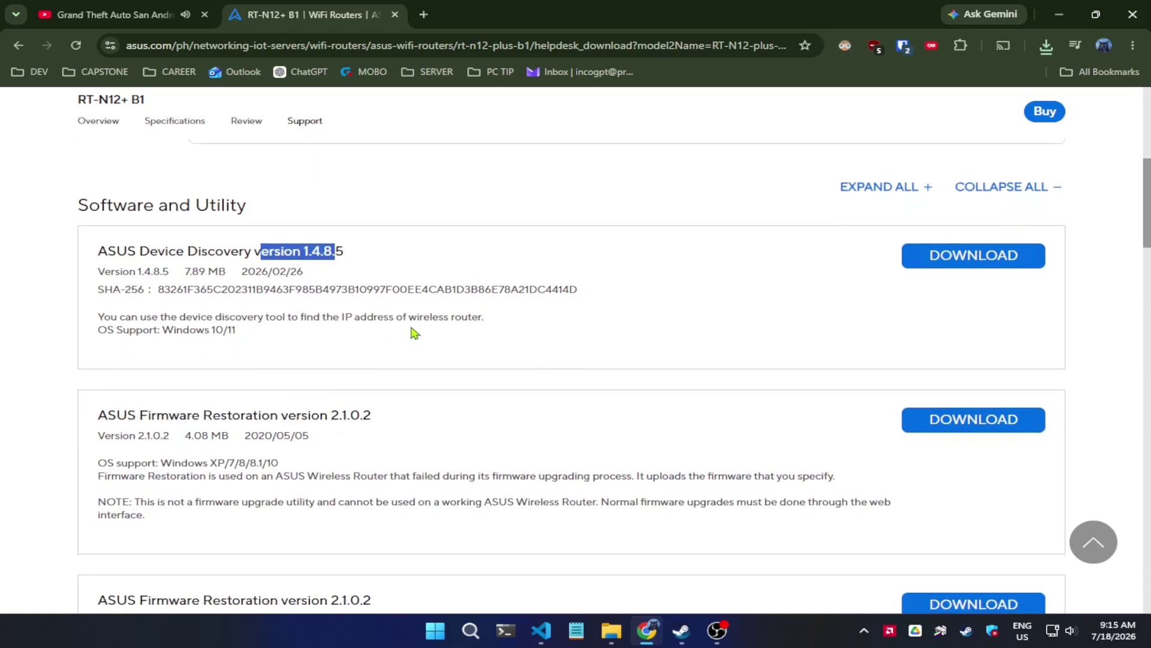
{"action": "triple_click", "coordinate": [329, 413]}
{"action": "left_click", "coordinate": [937, 429]}
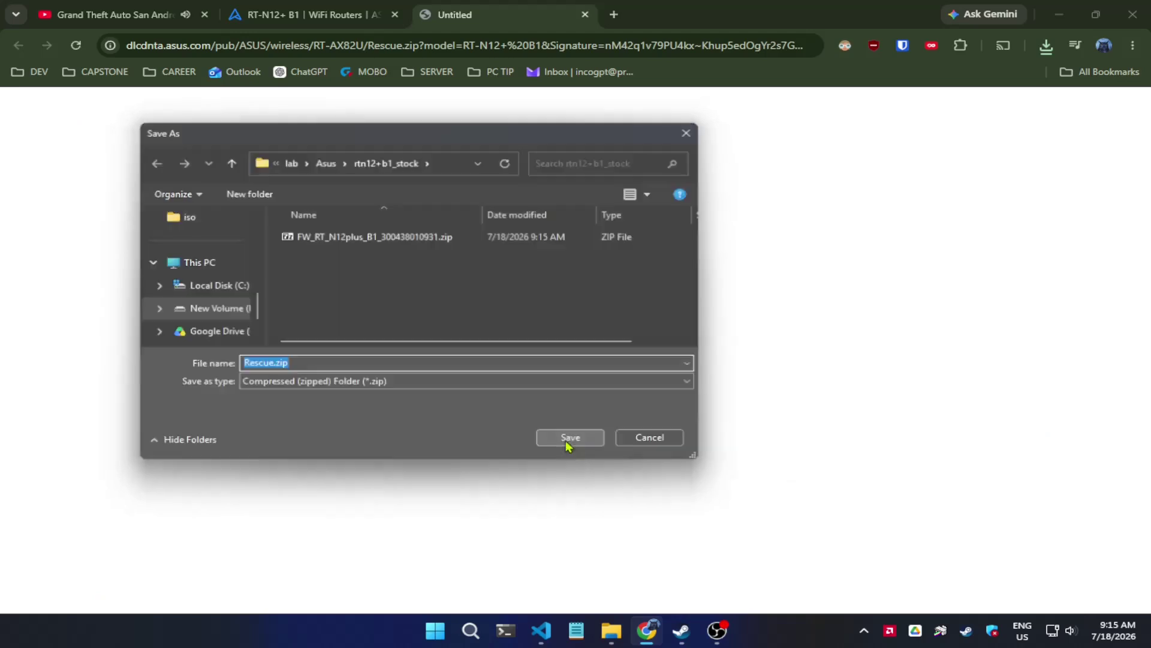
{"action": "left_click", "coordinate": [570, 437]}
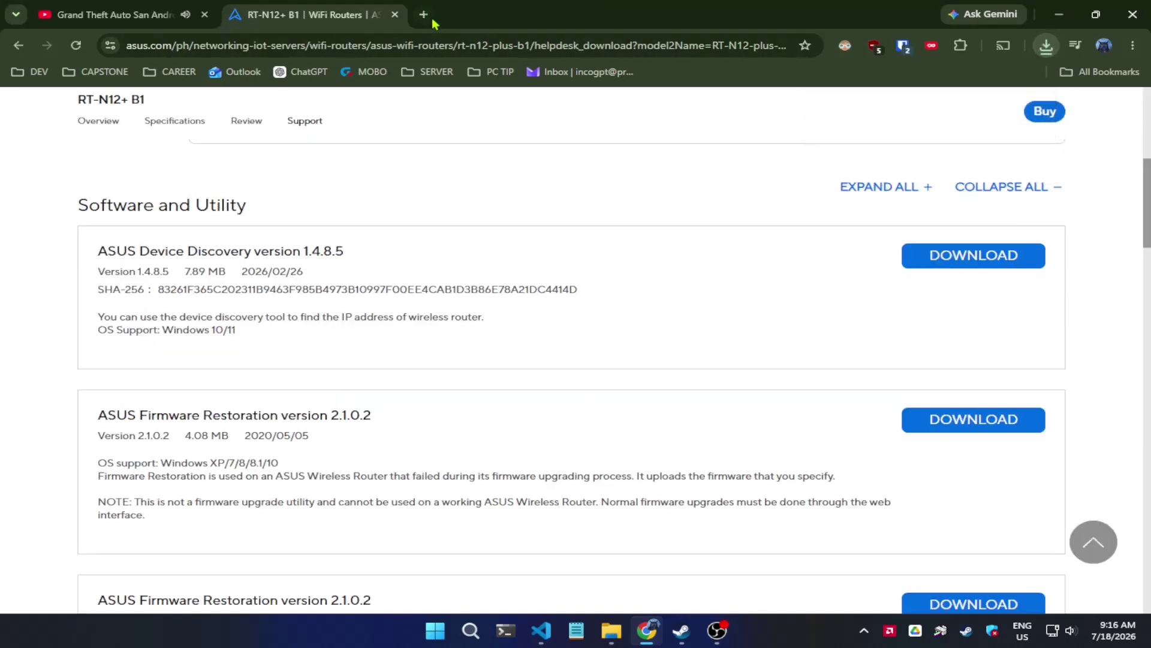
- Open the OpenWrt router page at 192.168.1.1 in a new tab
{"action": "left_click", "coordinate": [423, 15]}
{"action": "type", "text": "luci"}
{"action": "key", "text": "ctrl+a"}
{"action": "type", "text": "91"}
{"action": "key", "text": "BackSpace"}
{"action": "key", "text": "BackSpace"}
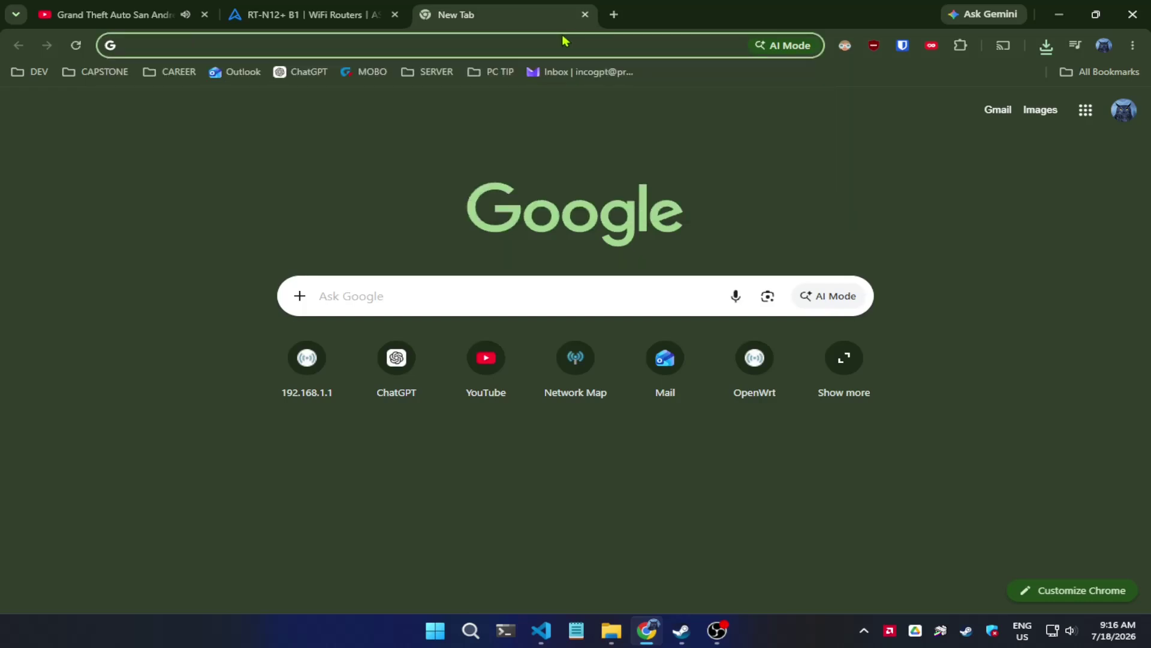
{"action": "type", "text": "189"}
{"action": "key", "text": "BackSpace"}
{"action": "key", "text": "BackSpace"}
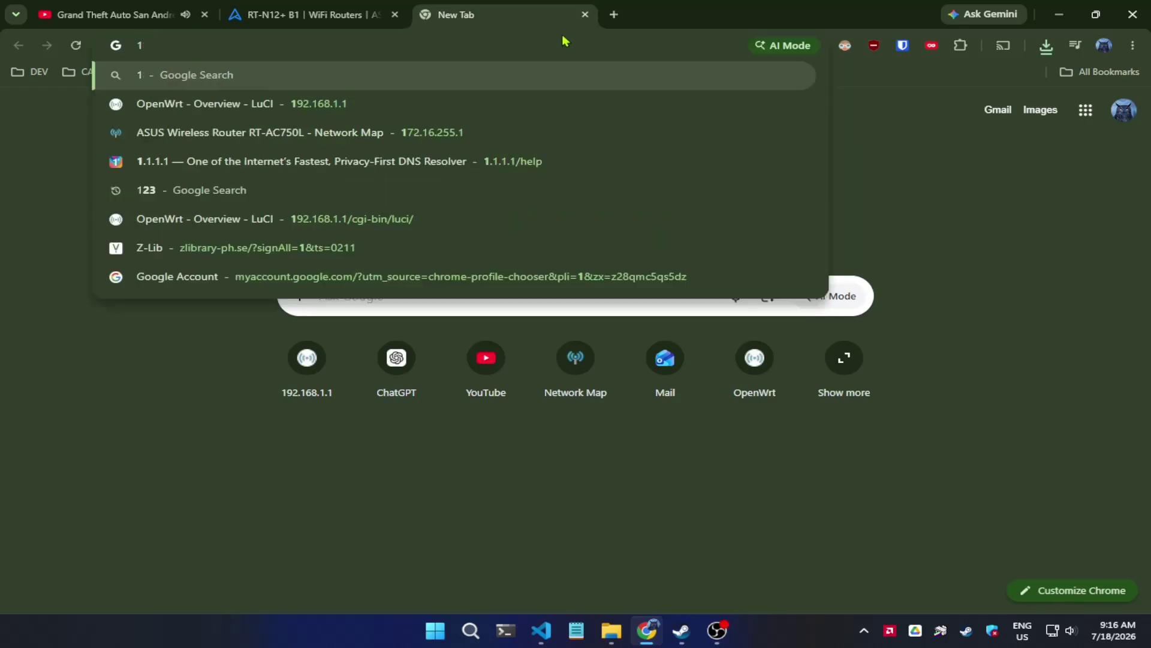
{"action": "left_click", "coordinate": [341, 102]}
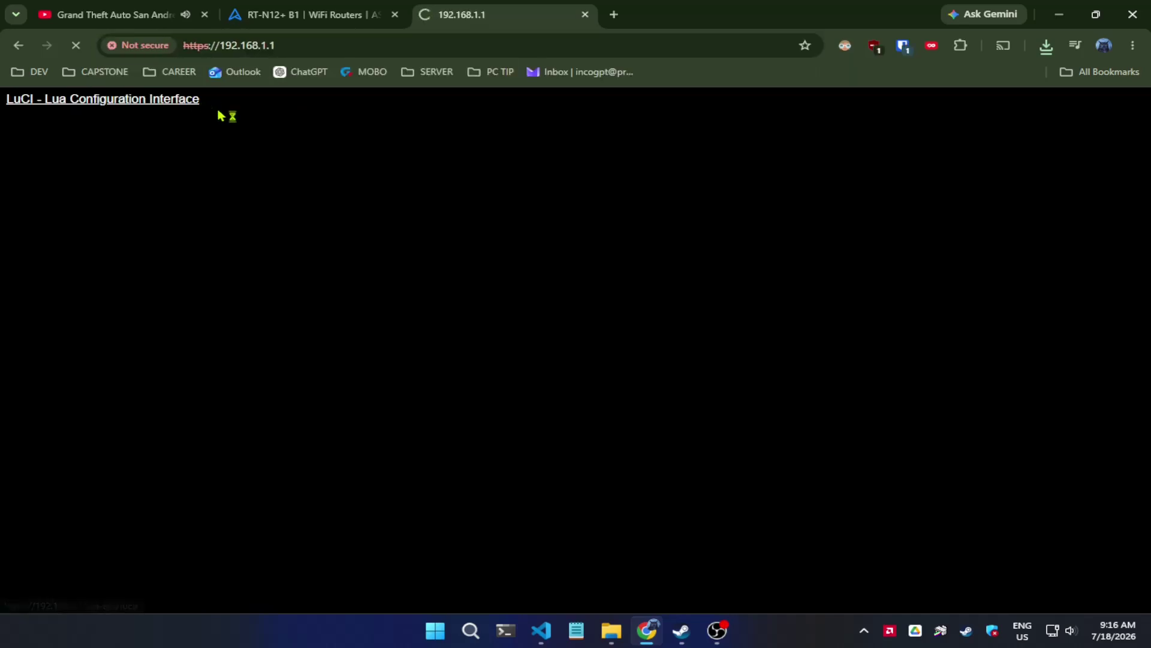
- Log in to LuCI as root, review the Status overview, then close the LuCI and ASUS tabs
{"action": "left_click_drag", "start_coordinate": [696, 13], "coordinate": [728, 2]}
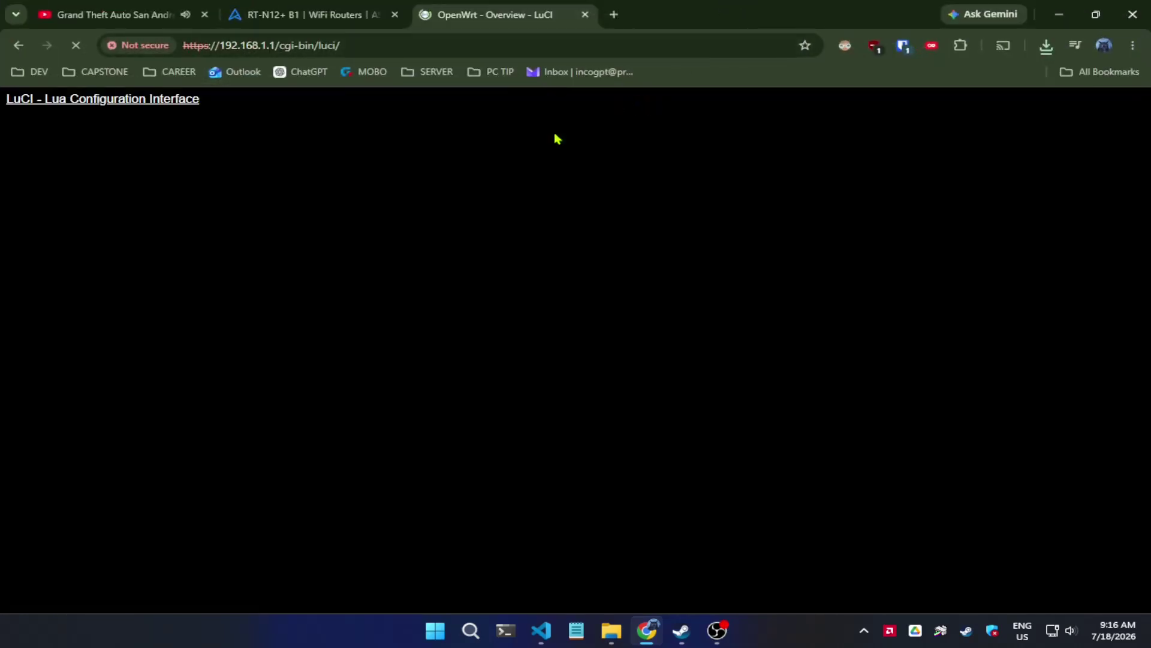
{"action": "left_click", "coordinate": [340, 44]}
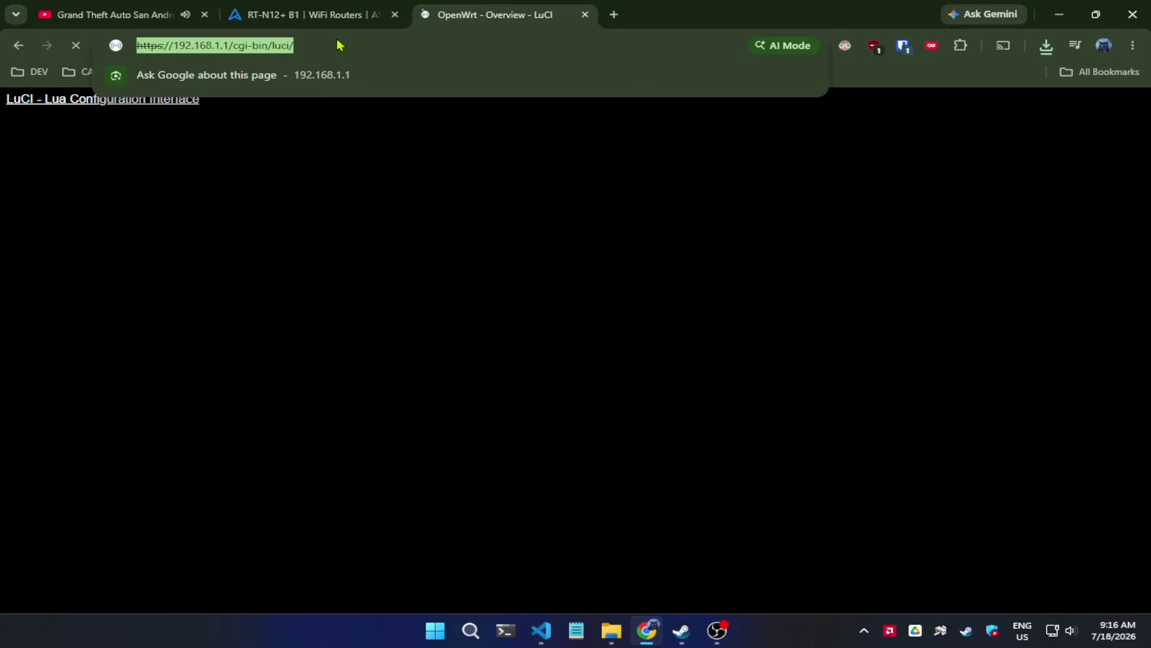
{"action": "left_click", "coordinate": [340, 45]}
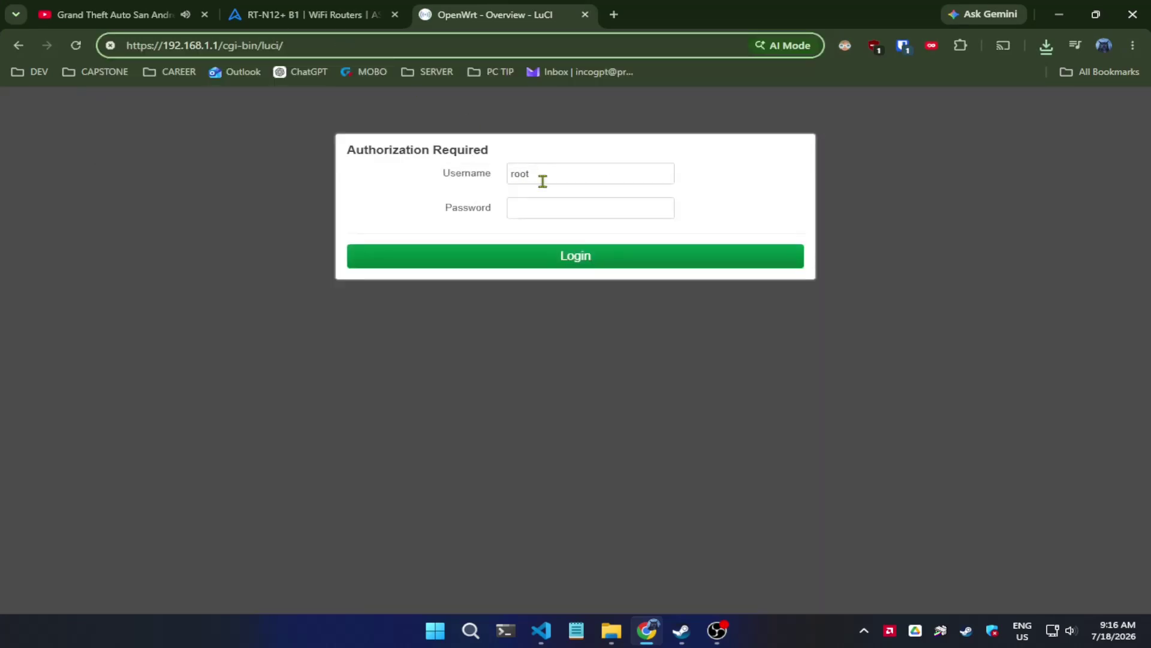
{"action": "left_click", "coordinate": [570, 201]}
{"action": "key", "text": "Return"}
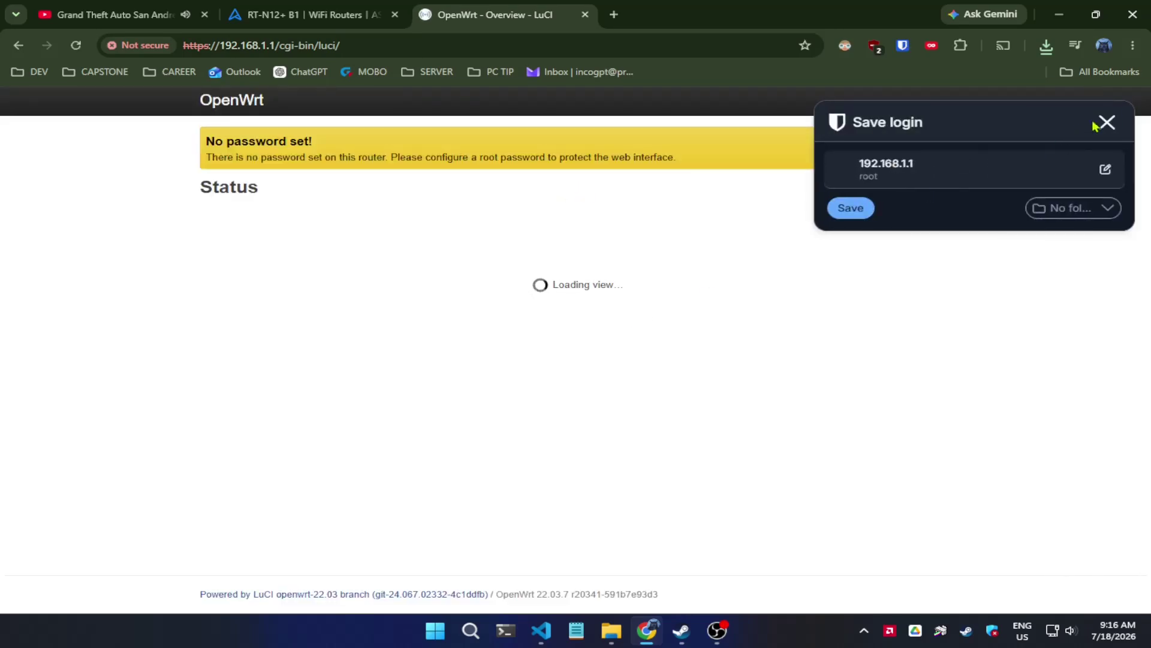
{"action": "left_click", "coordinate": [1105, 123]}
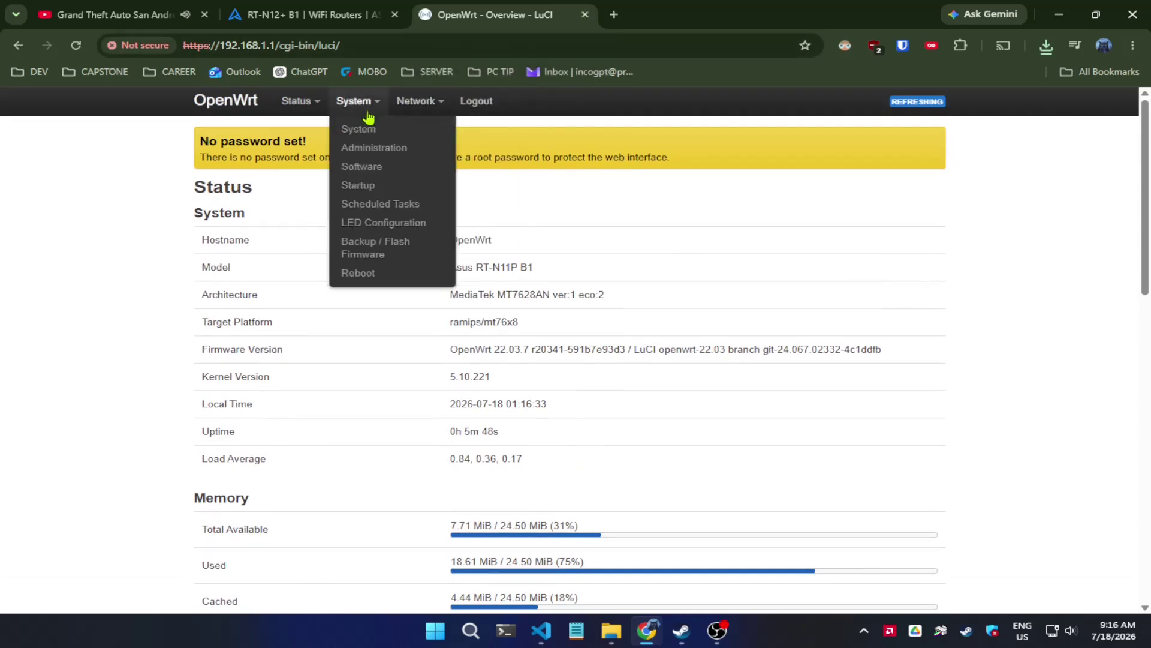
{"action": "left_click", "coordinate": [586, 16]}
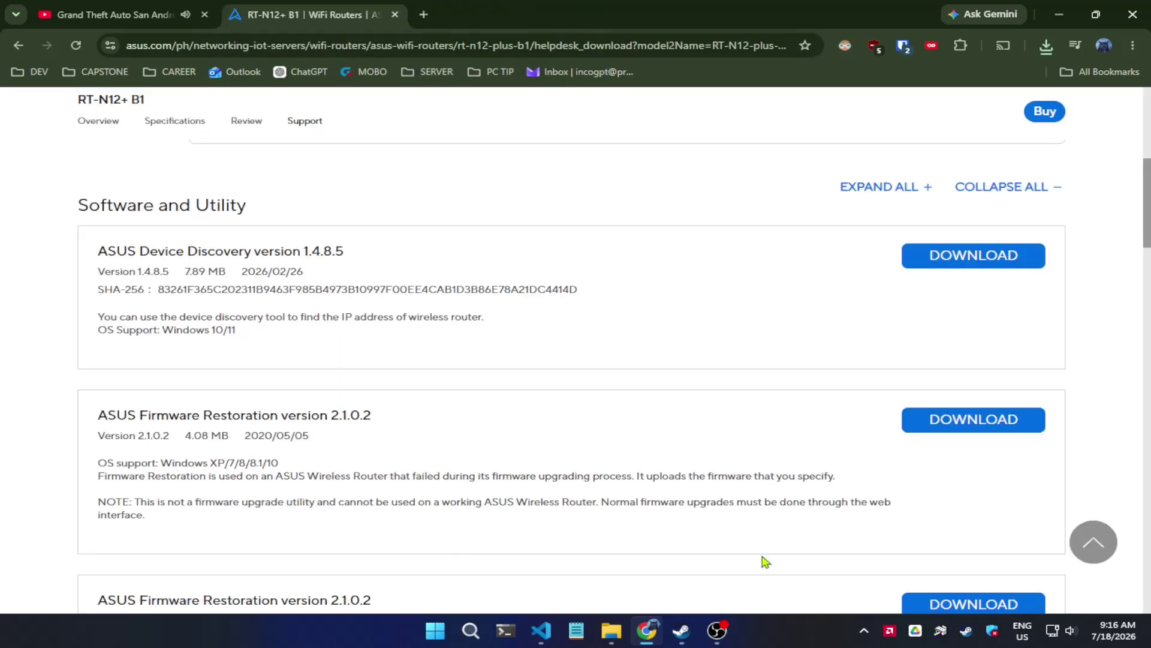
{"action": "key", "text": "ctrl+w"}
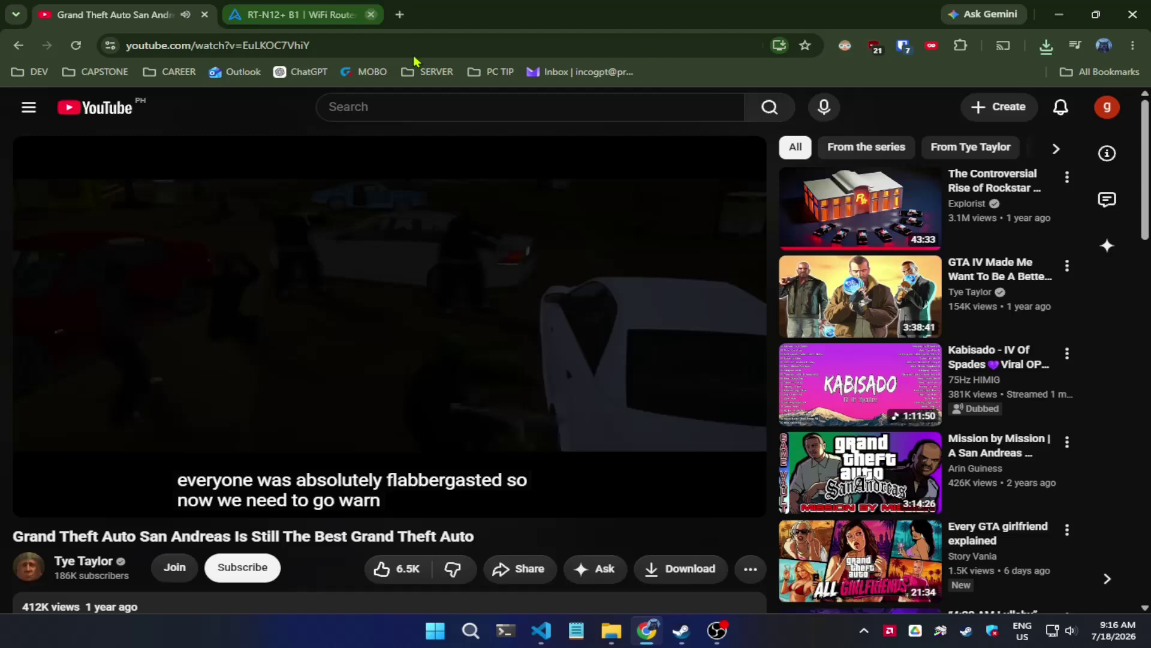
- Extract Rescue.zip and the firmware zip into their own folders in rtn12+b1_stock
{"action": "left_click", "coordinate": [1058, 15]}
{"action": "left_click", "coordinate": [615, 636]}
{"action": "right_click", "coordinate": [385, 198]}
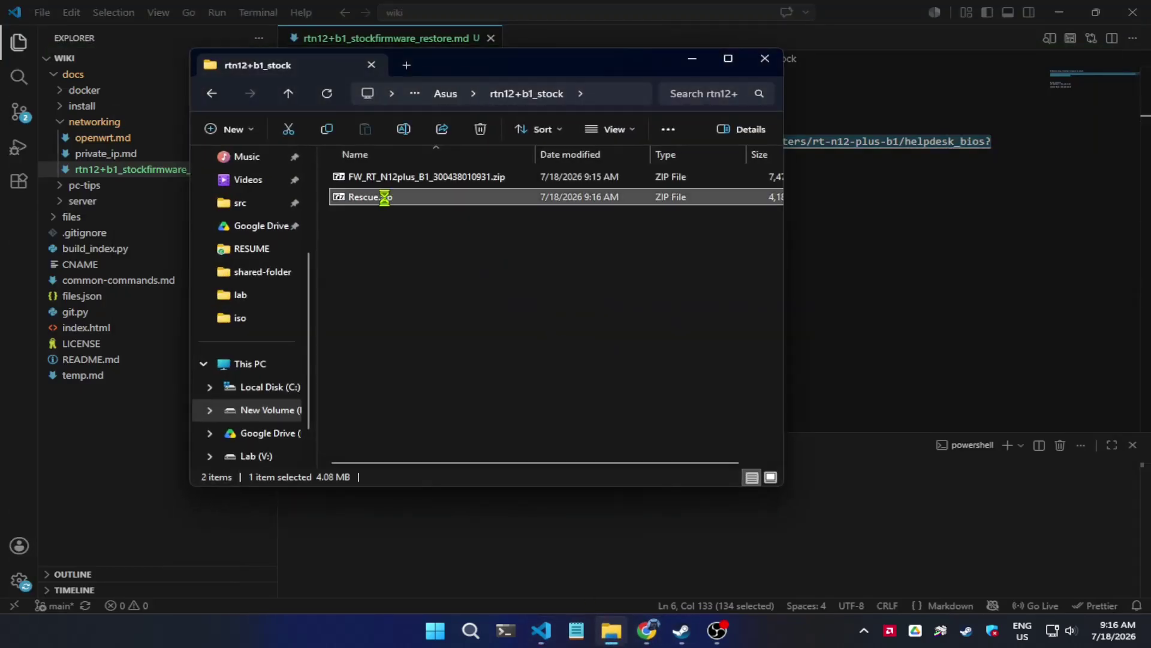
{"action": "left_click", "coordinate": [447, 346]}
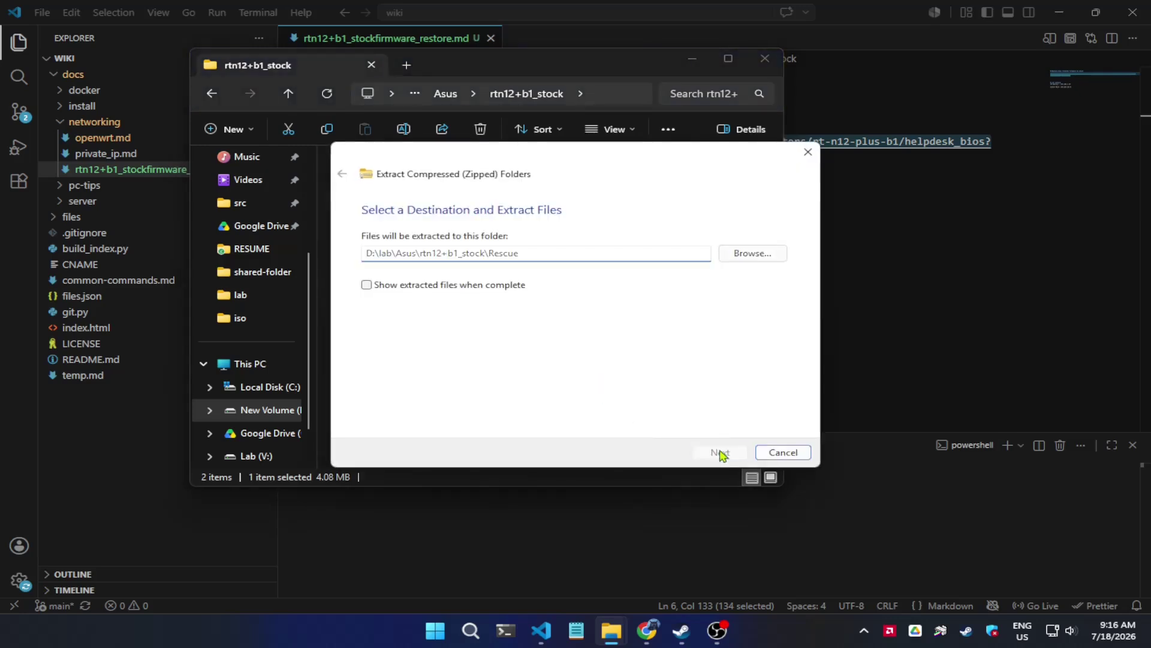
{"action": "left_click", "coordinate": [719, 452]}
{"action": "right_click", "coordinate": [424, 178]}
{"action": "left_click", "coordinate": [474, 318]}
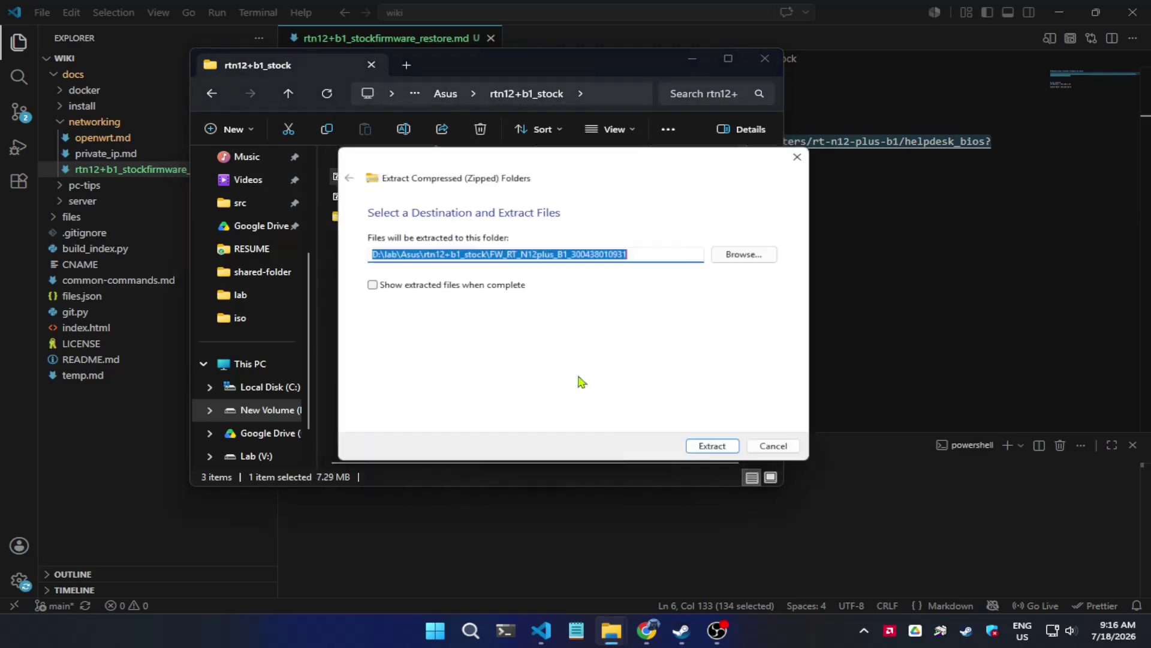
{"action": "left_click", "coordinate": [721, 457]}
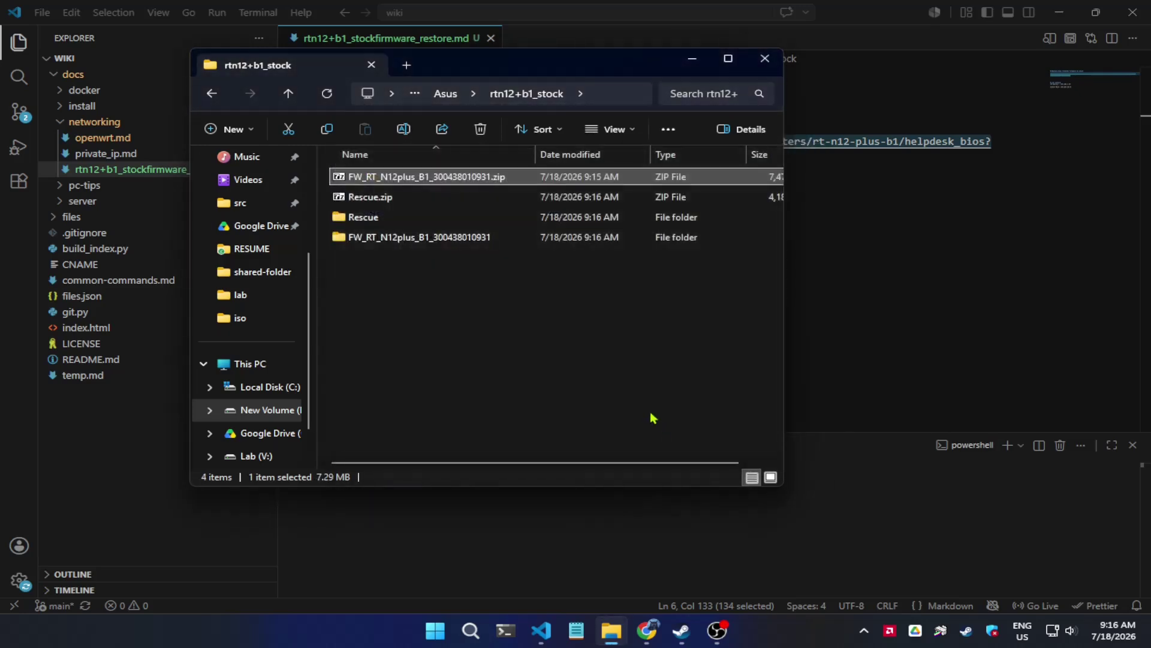
- Run Rescue.exe from the extracted Rescue folder
{"action": "double_click", "coordinate": [384, 217]}
{"action": "right_click", "coordinate": [394, 190]}
{"action": "right_click", "coordinate": [372, 176]}
{"action": "left_click", "coordinate": [442, 230]}
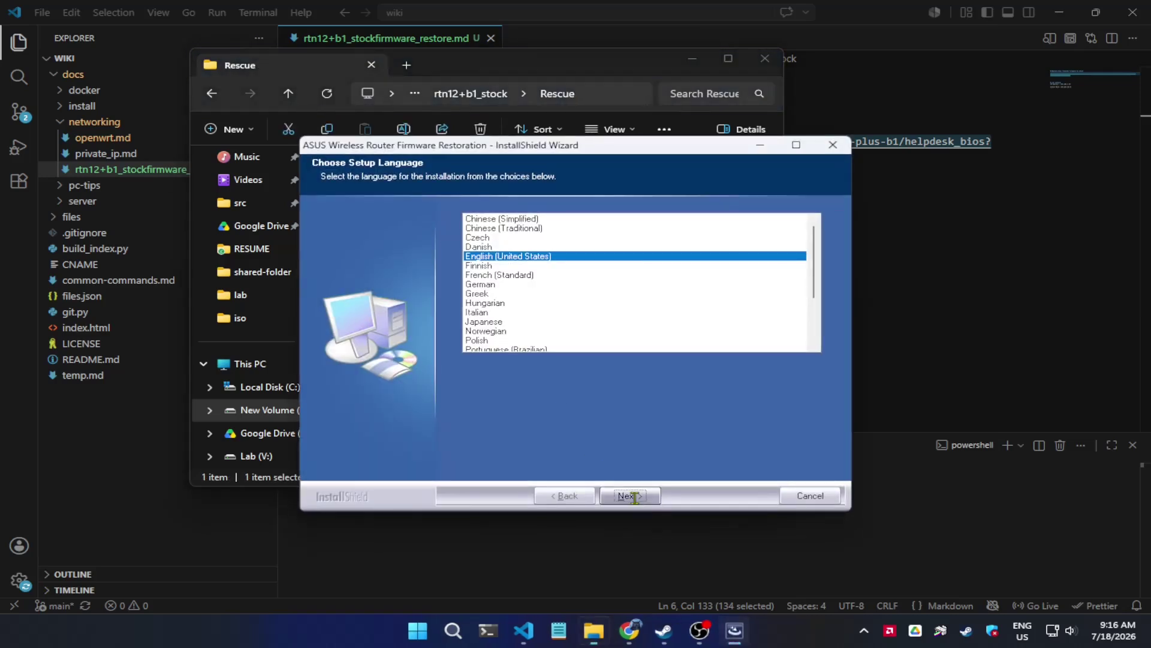
- Install the Firmware Restoration utility in English (United States) with default location and folder, launching it afterward
{"action": "left_click", "coordinate": [629, 495]}
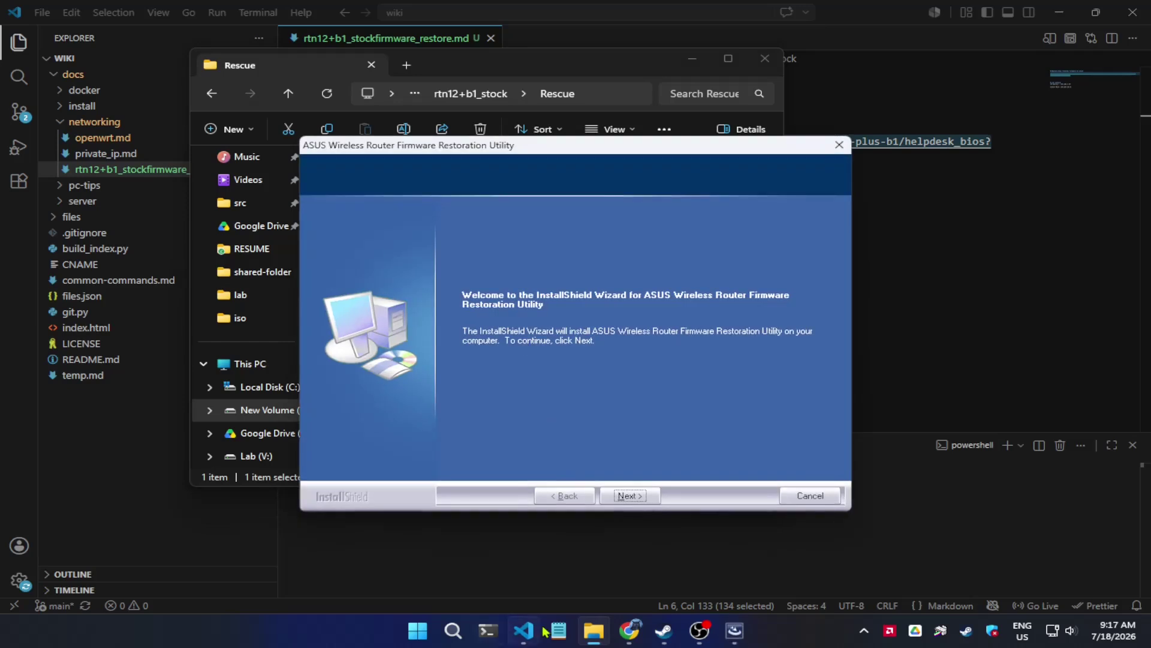
{"action": "left_click", "coordinate": [631, 496]}
{"action": "left_click", "coordinate": [642, 498]}
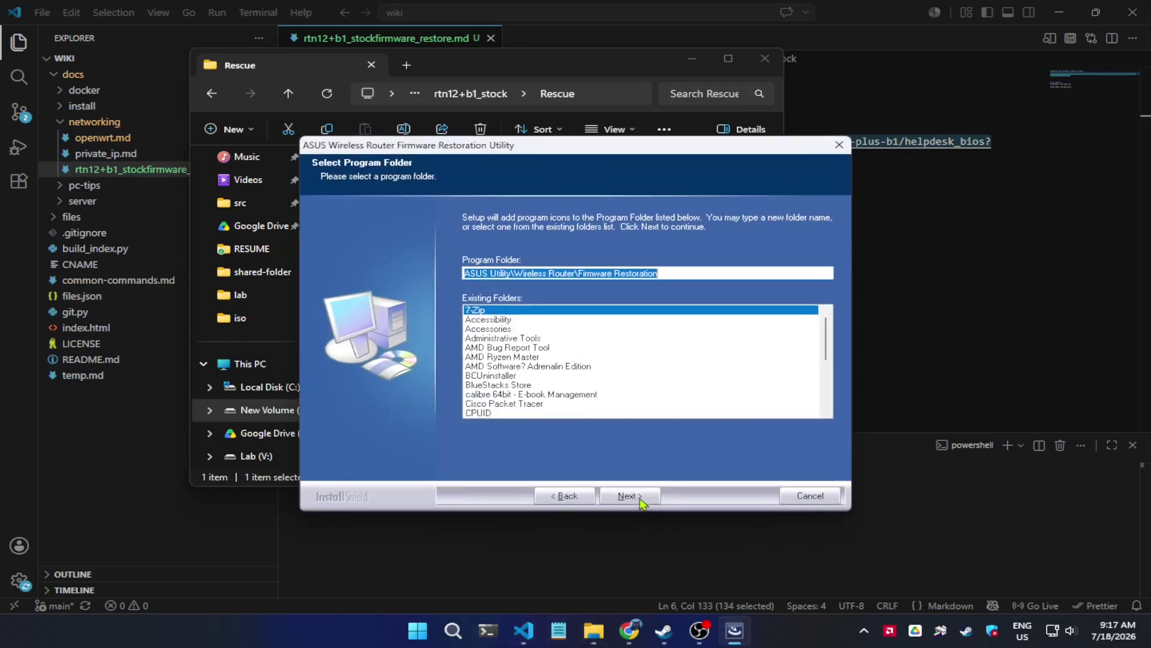
{"action": "left_click", "coordinate": [639, 499]}
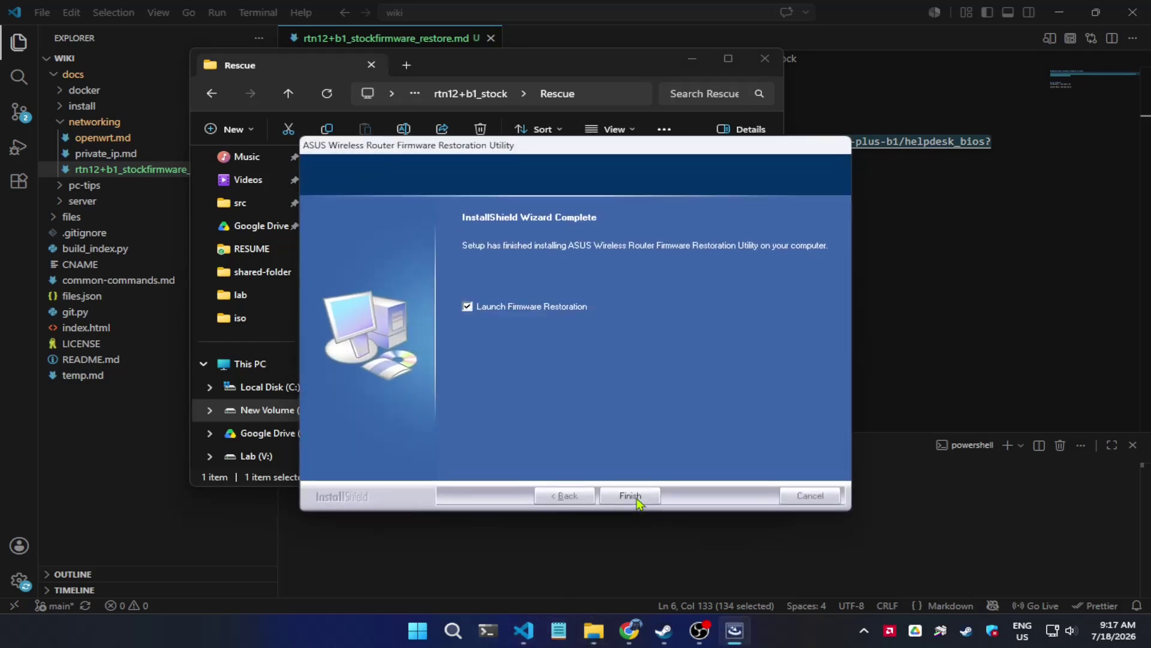
{"action": "left_click", "coordinate": [631, 496]}
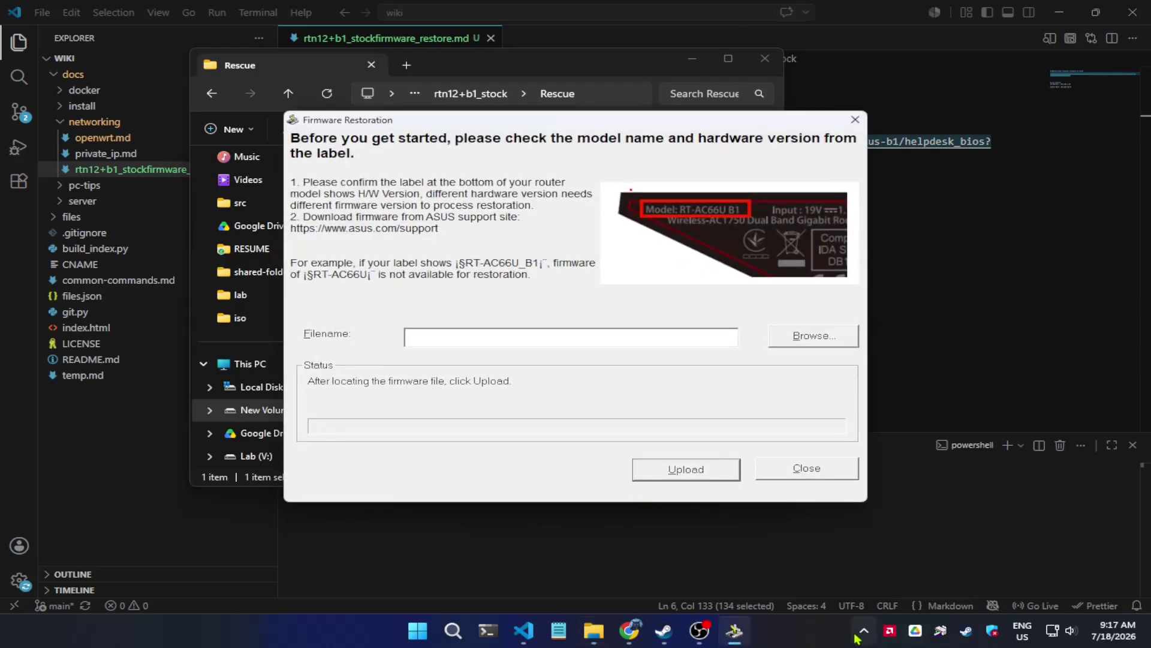
- Open the network adapter list through Control Panel's Network and Sharing Center
{"action": "left_click", "coordinate": [864, 631]}
{"action": "right_click", "coordinate": [992, 634]}
{"action": "left_click", "coordinate": [418, 630]}
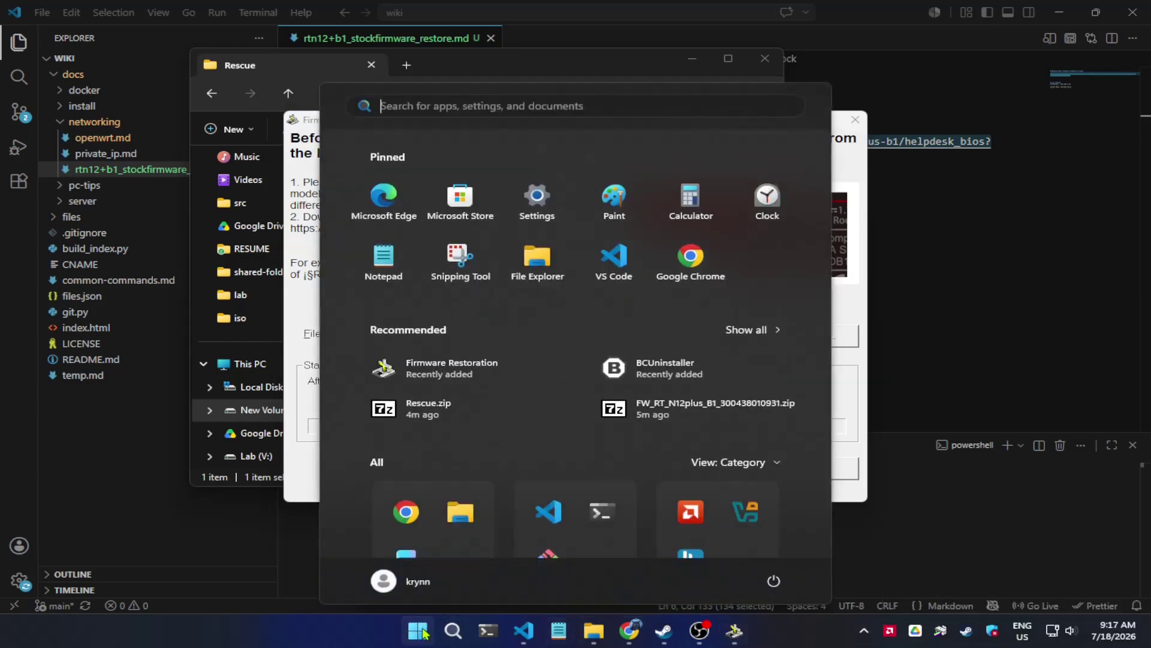
{"action": "type", "text": "control Panel"}
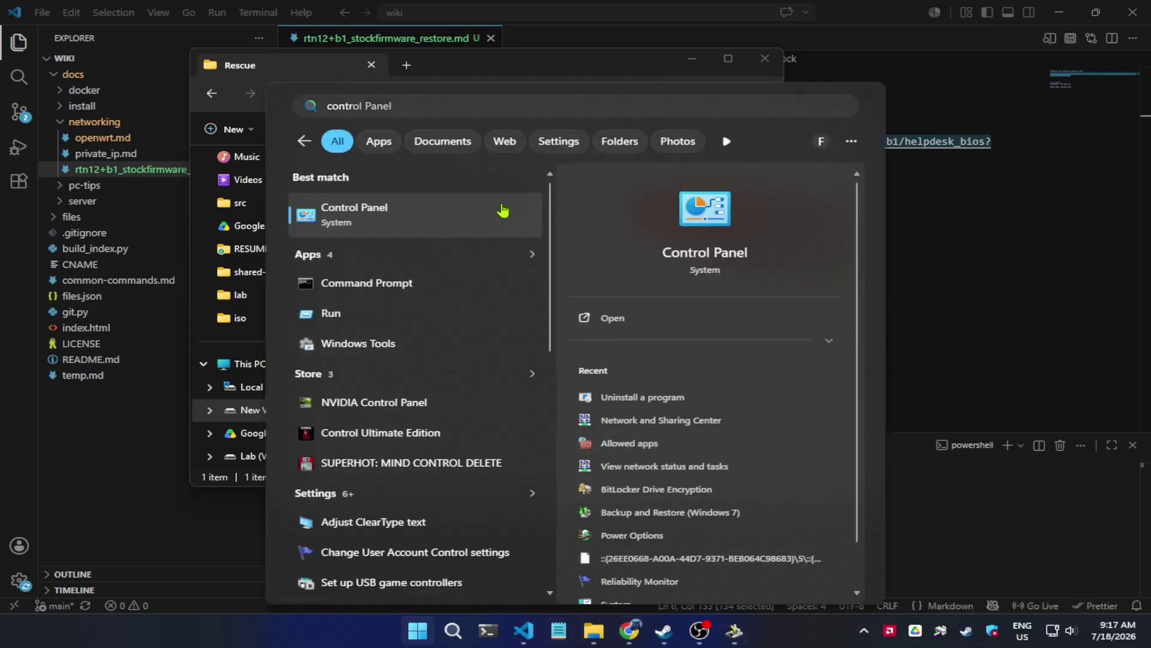
{"action": "left_click", "coordinate": [469, 232]}
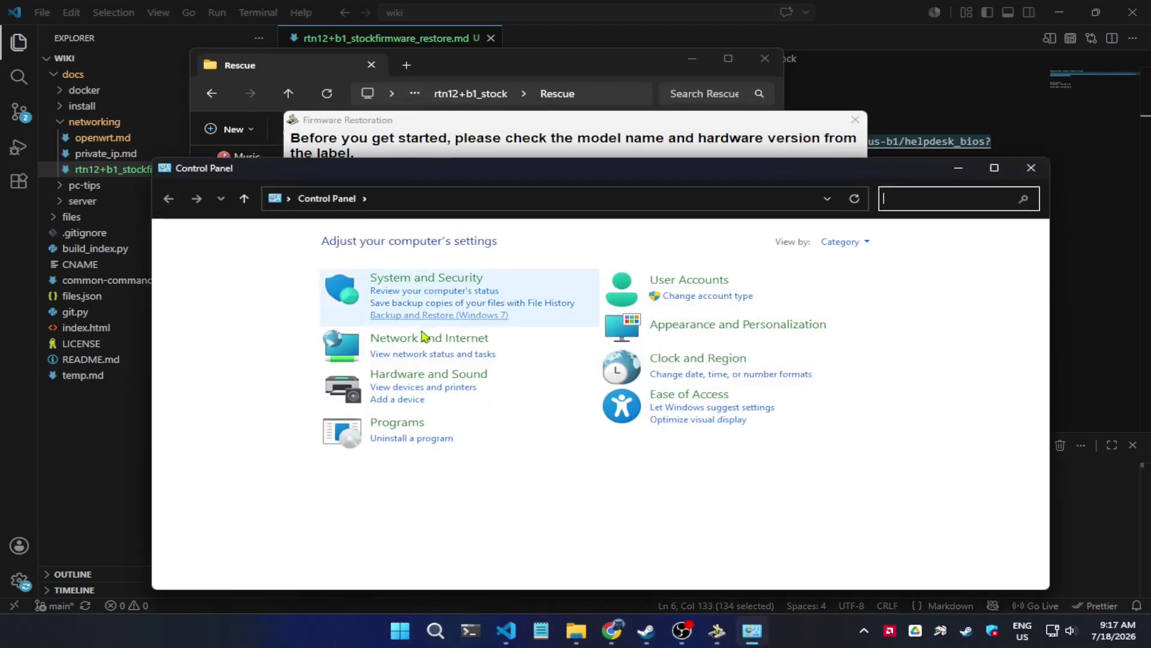
{"action": "left_click", "coordinate": [420, 337]}
{"action": "left_click", "coordinate": [395, 246]}
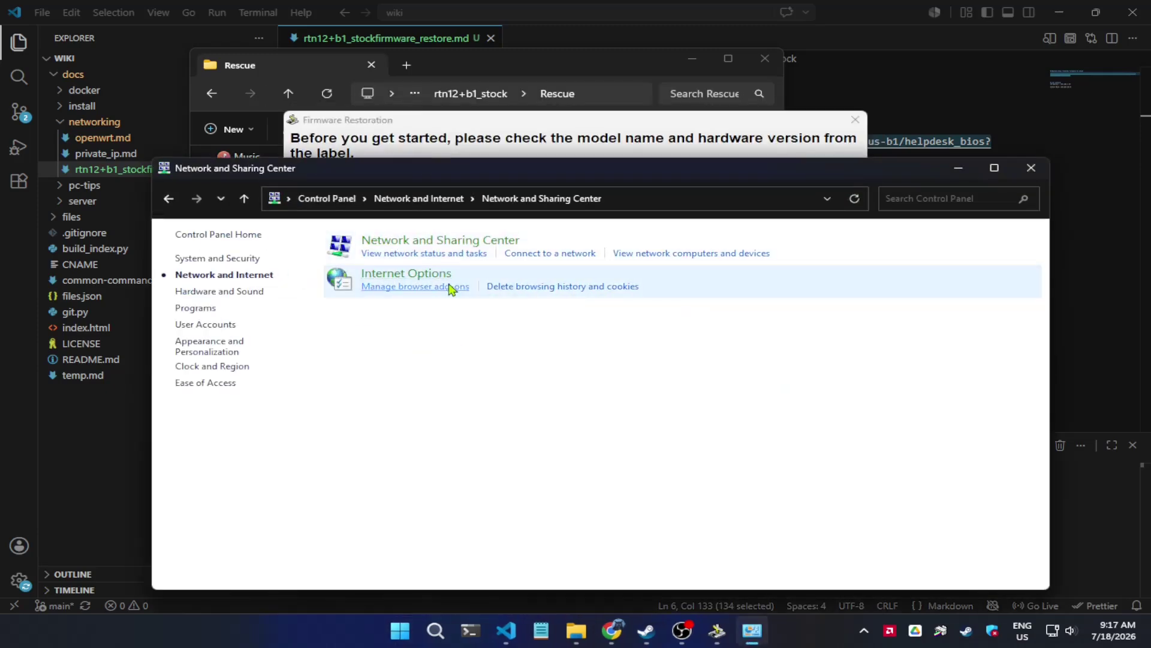
{"action": "left_click", "coordinate": [241, 260]}
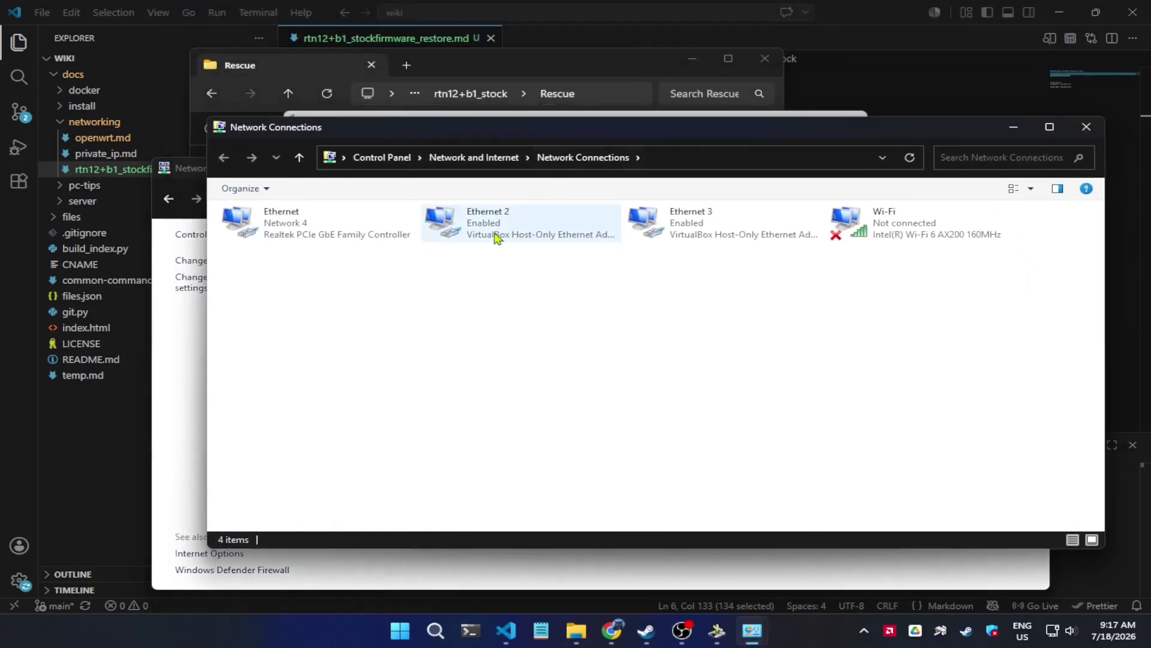
- Disable the Ethernet 2, Ethernet 3 and Wi-Fi adapters, keeping only Ethernet active
{"action": "right_click", "coordinate": [491, 232]}
{"action": "left_click", "coordinate": [531, 242]}
{"action": "right_click", "coordinate": [660, 228]}
{"action": "left_click", "coordinate": [698, 240]}
{"action": "left_click", "coordinate": [862, 233]}
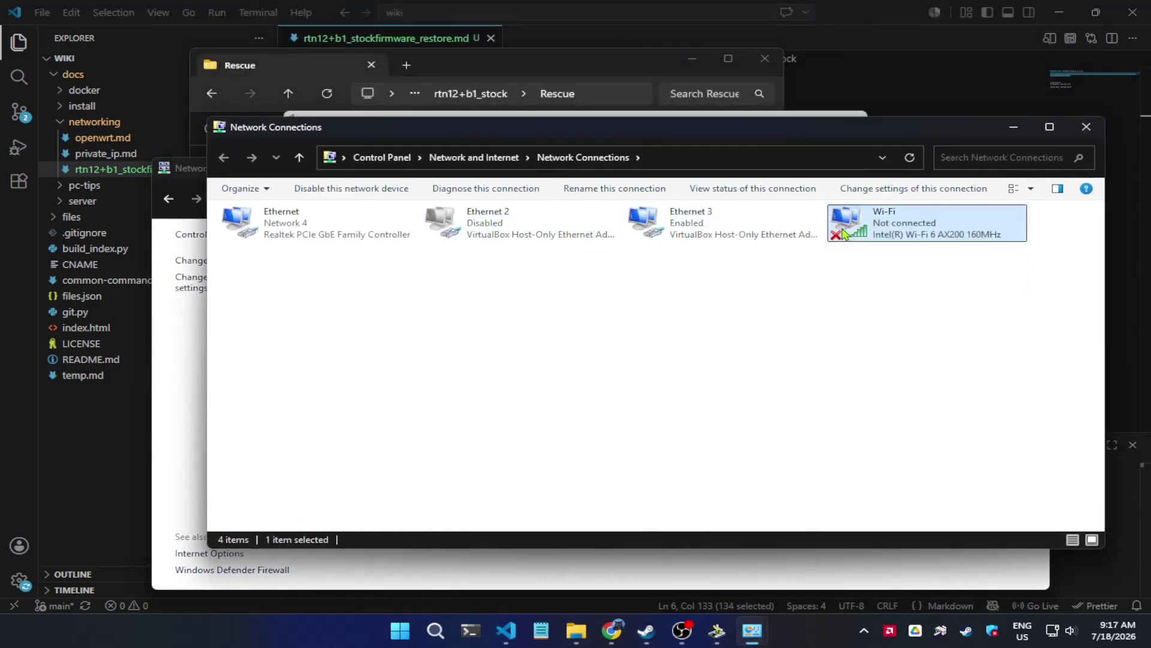
{"action": "right_click", "coordinate": [862, 232]}
{"action": "left_click", "coordinate": [891, 243]}
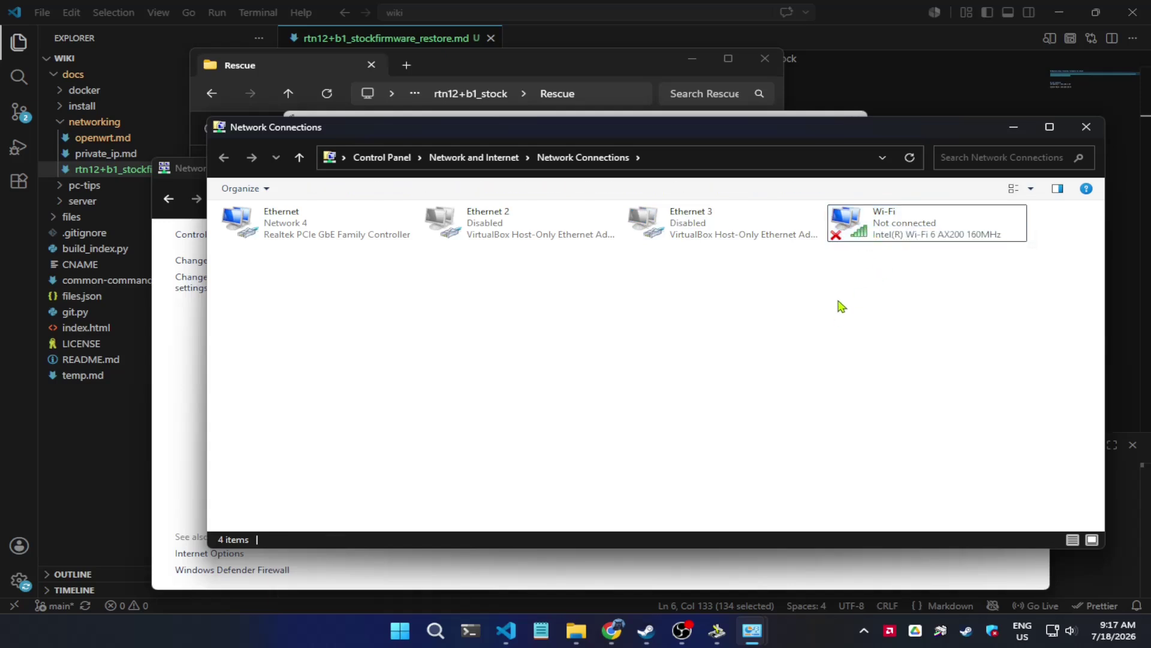
{"action": "right_click", "coordinate": [911, 234]}
{"action": "left_click", "coordinate": [920, 245]}
{"action": "left_click", "coordinate": [744, 242]}
{"action": "left_click", "coordinate": [1071, 132]}
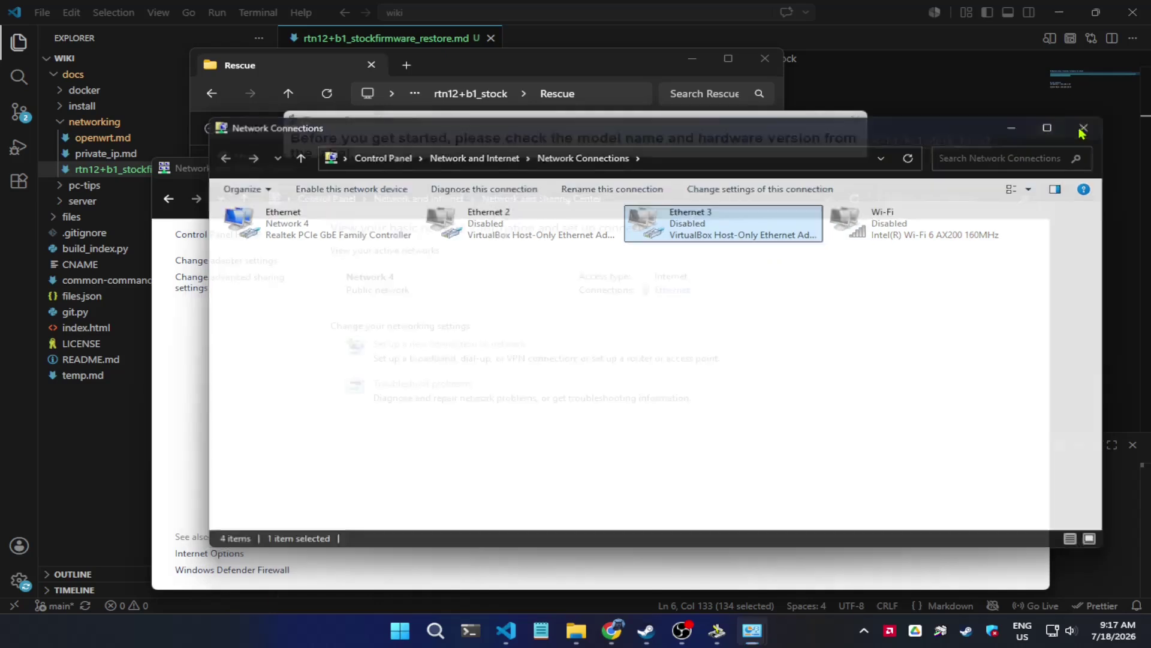
{"action": "left_click", "coordinate": [993, 630]}
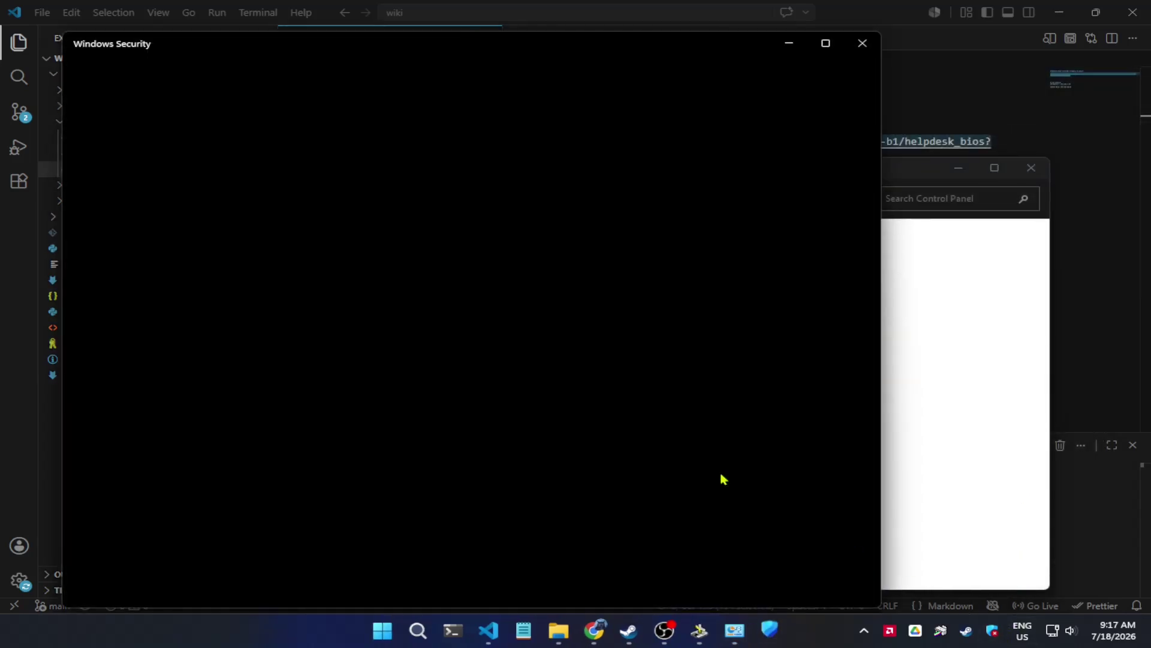
- Confirm Domain, Private and Public firewalls are off, then close Windows Security and Network and Sharing Center
{"action": "left_click", "coordinate": [157, 216]}
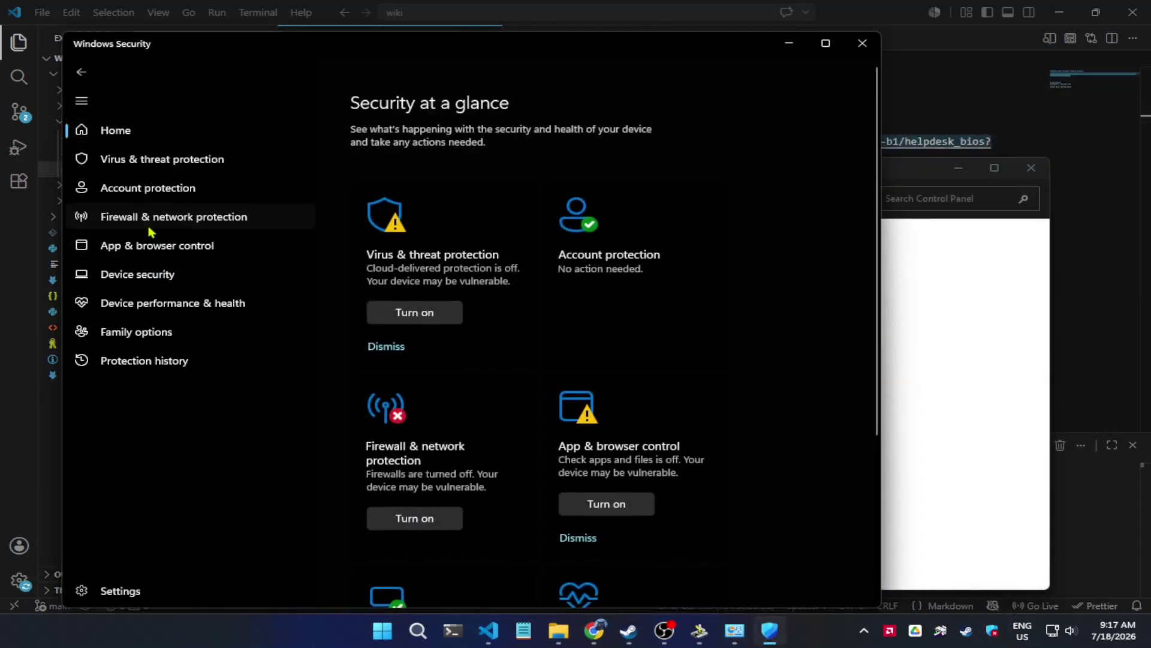
{"action": "scroll", "coordinate": [431, 333], "scroll_direction": "down", "scroll_amount": 3}
{"action": "scroll", "coordinate": [410, 308], "scroll_direction": "down", "scroll_amount": 3}
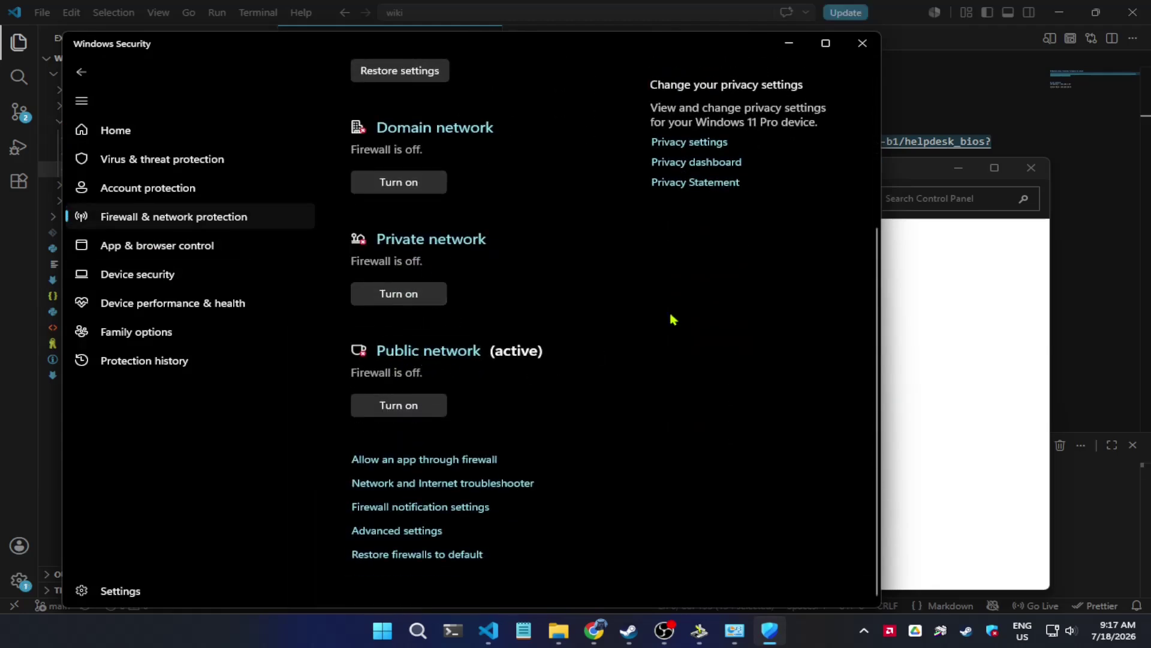
{"action": "left_click", "coordinate": [862, 43]}
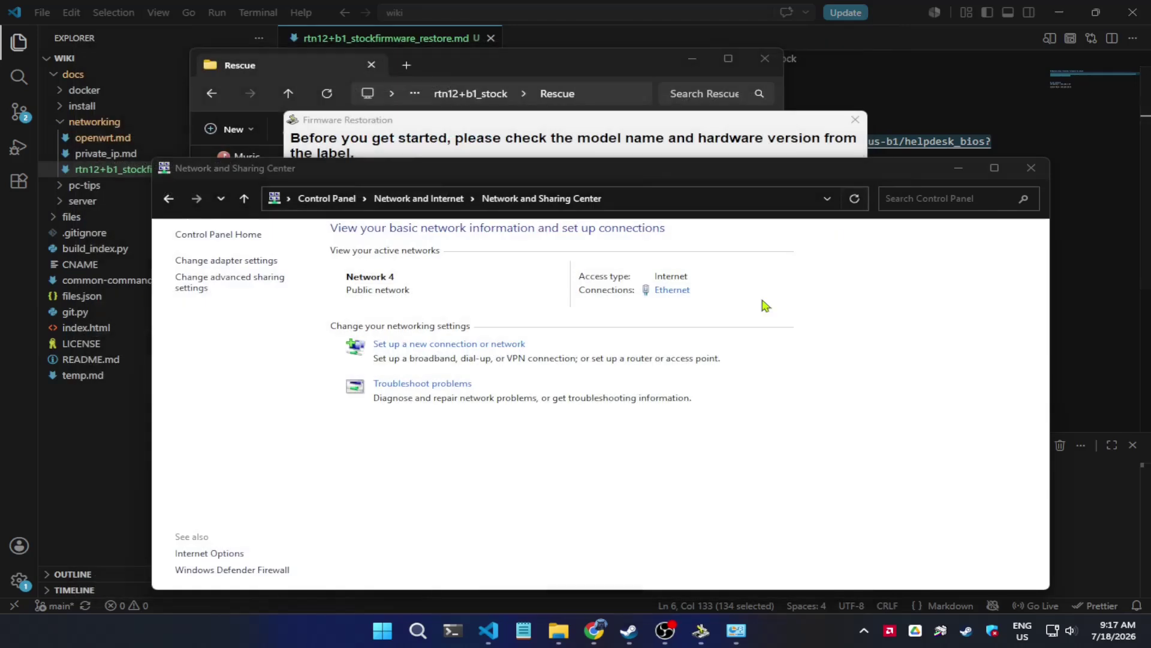
{"action": "left_click", "coordinate": [1023, 172]}
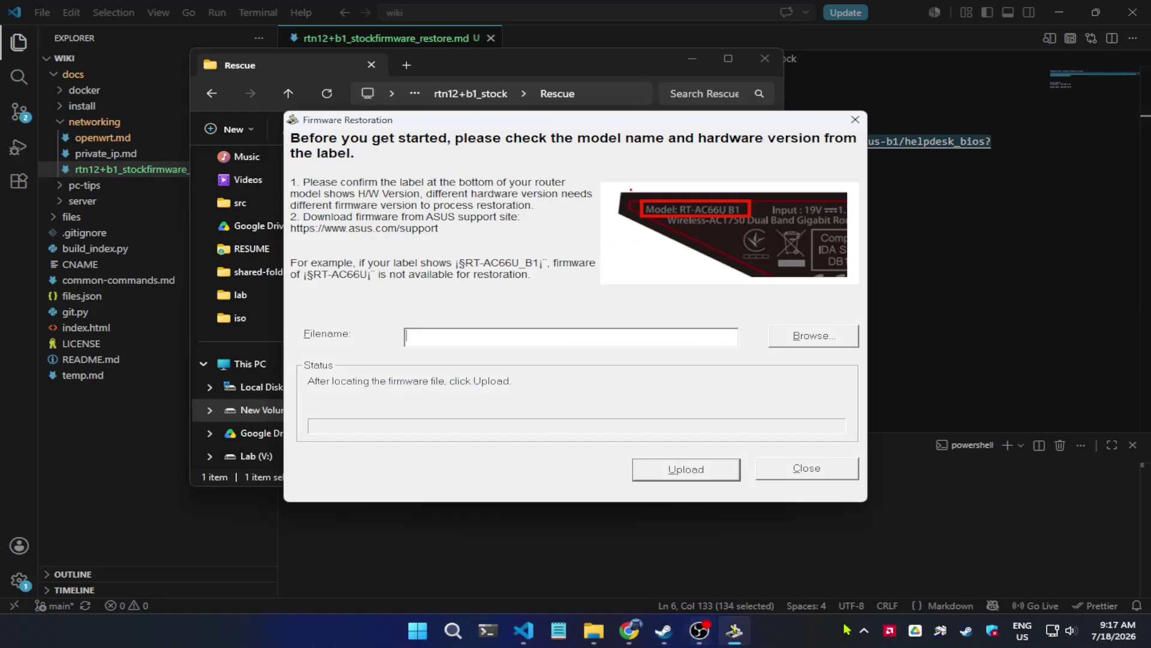
- Reopen Control Panel from the search
{"action": "left_click", "coordinate": [426, 640]}
{"action": "type", "text": "control panel"}
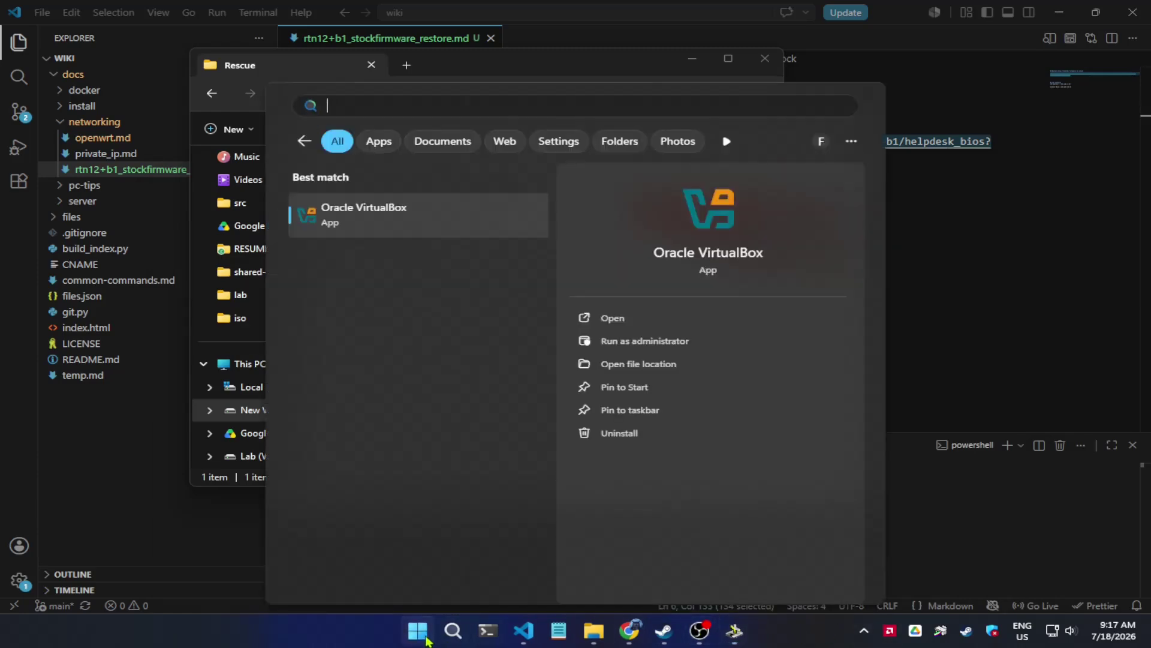
{"action": "key", "text": "Return"}
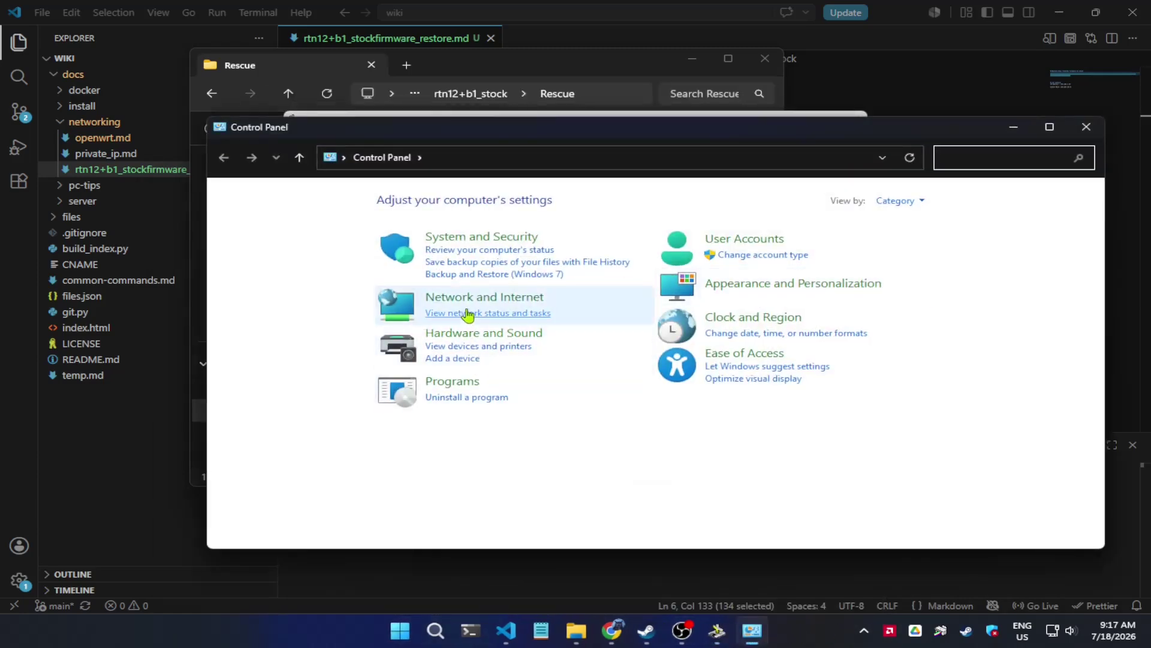
- Open the IPv4 settings of the wired Ethernet adapter's properties
{"action": "left_click", "coordinate": [472, 297]}
{"action": "left_click", "coordinate": [438, 204]}
{"action": "left_click", "coordinate": [281, 220]}
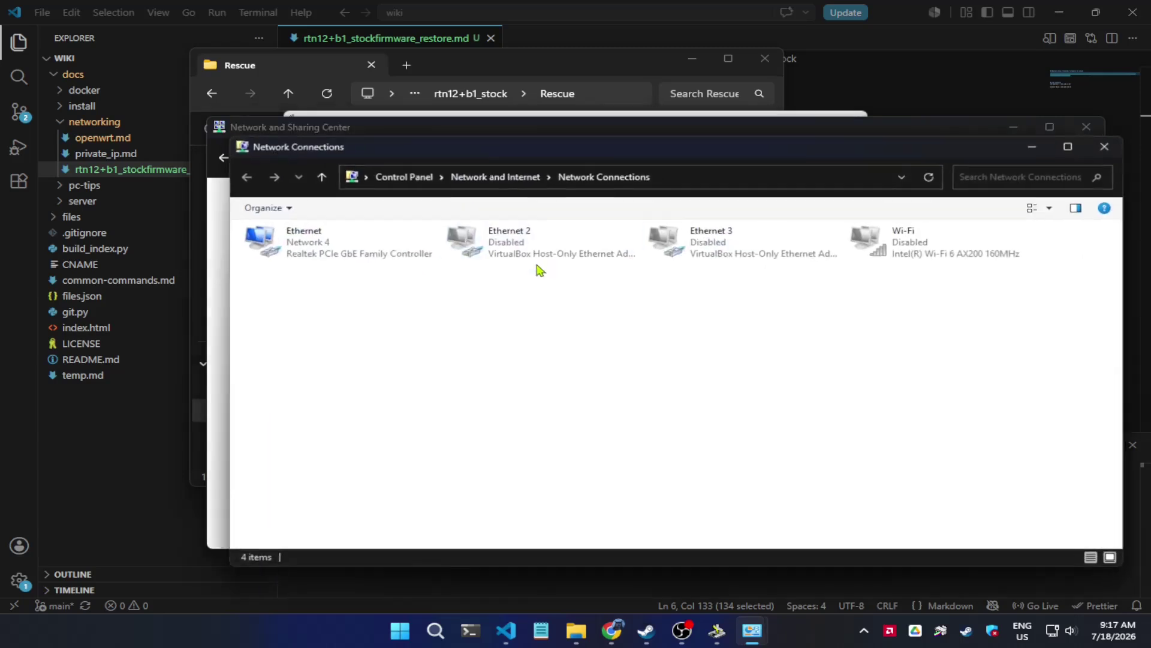
{"action": "right_click", "coordinate": [344, 241]}
{"action": "left_click", "coordinate": [400, 387]}
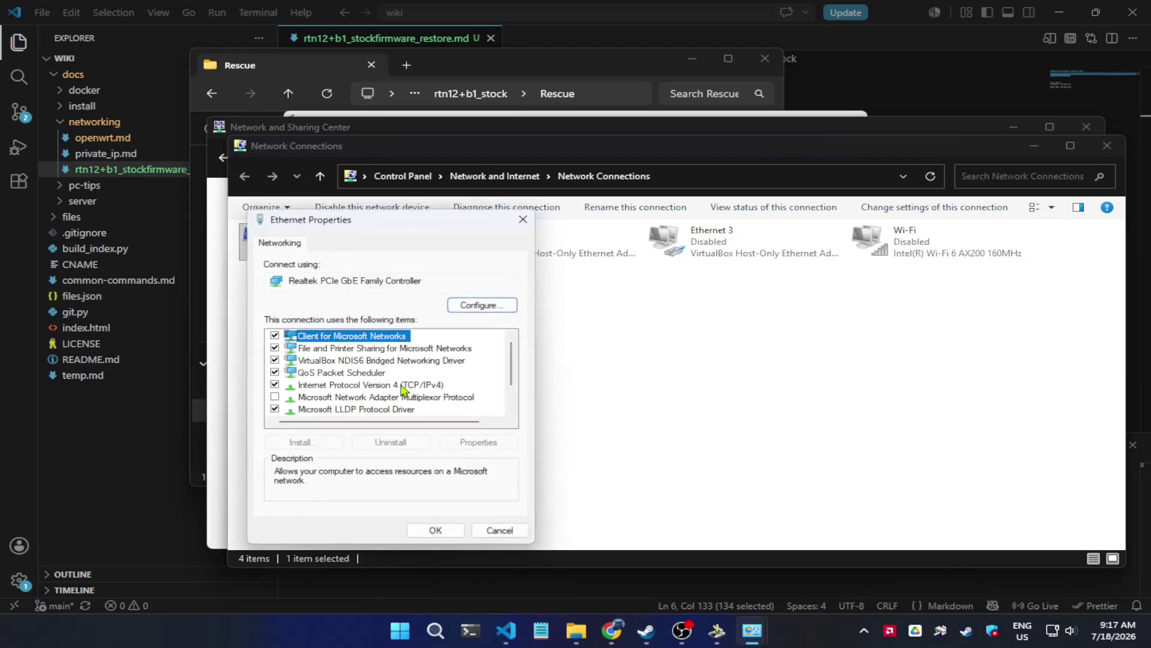
{"action": "left_click", "coordinate": [384, 386]}
{"action": "double_click", "coordinate": [384, 387]}
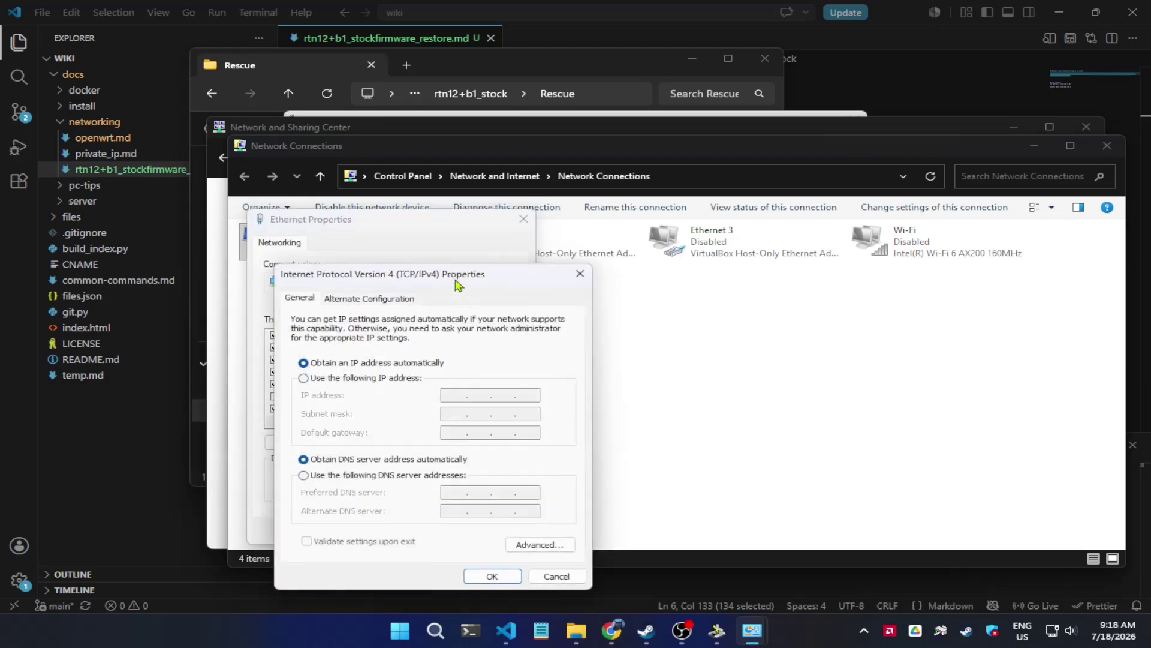
{"action": "left_click_drag", "start_coordinate": [456, 285], "coordinate": [684, 190]}
{"action": "left_click", "coordinate": [808, 179]}
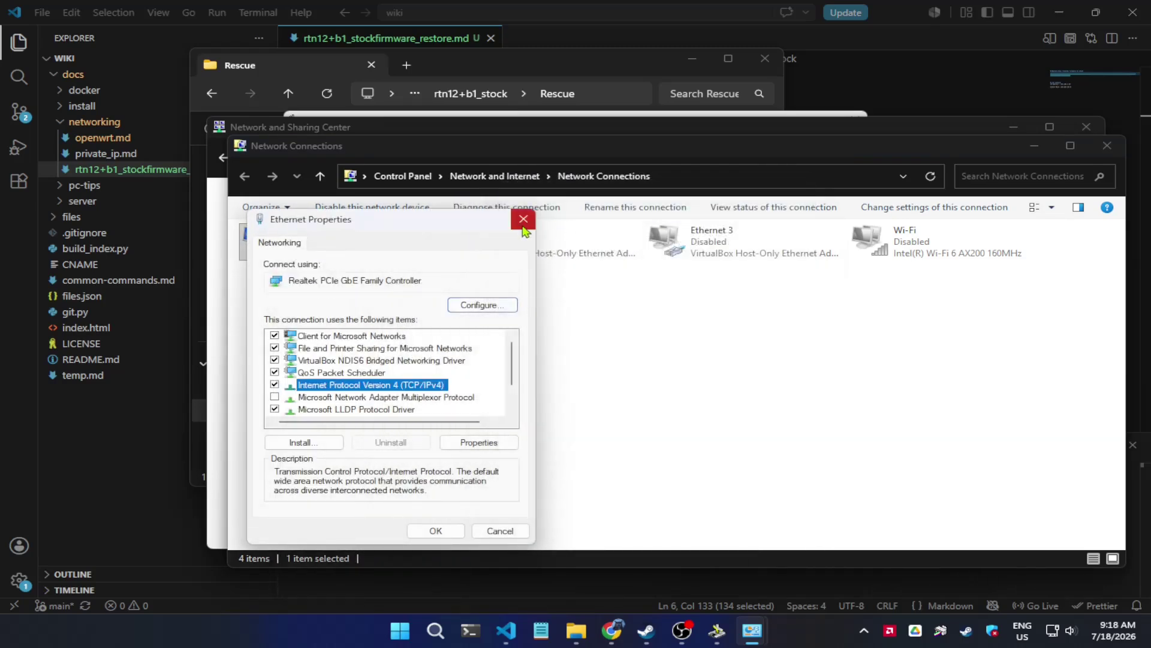
{"action": "double_click", "coordinate": [423, 387]}
{"action": "left_click_drag", "start_coordinate": [493, 291], "coordinate": [771, 188]}
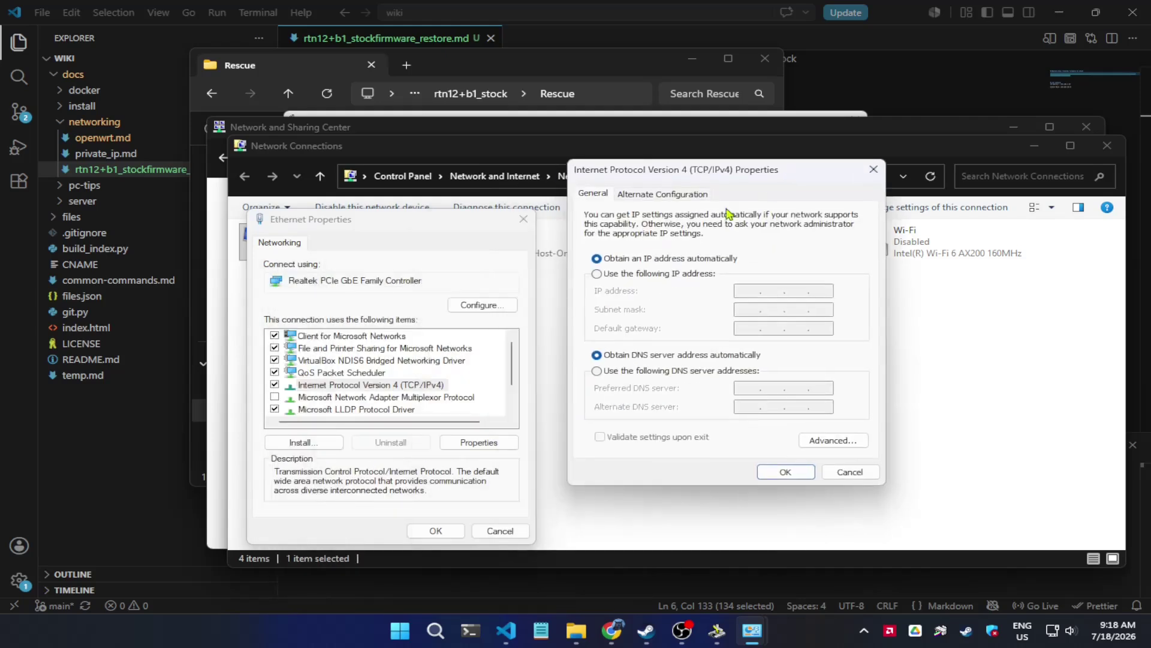
- Give Ethernet static IP 192.168.1.10 with mask 255.255.255.0 and close the network windows
{"action": "left_click", "coordinate": [642, 274]}
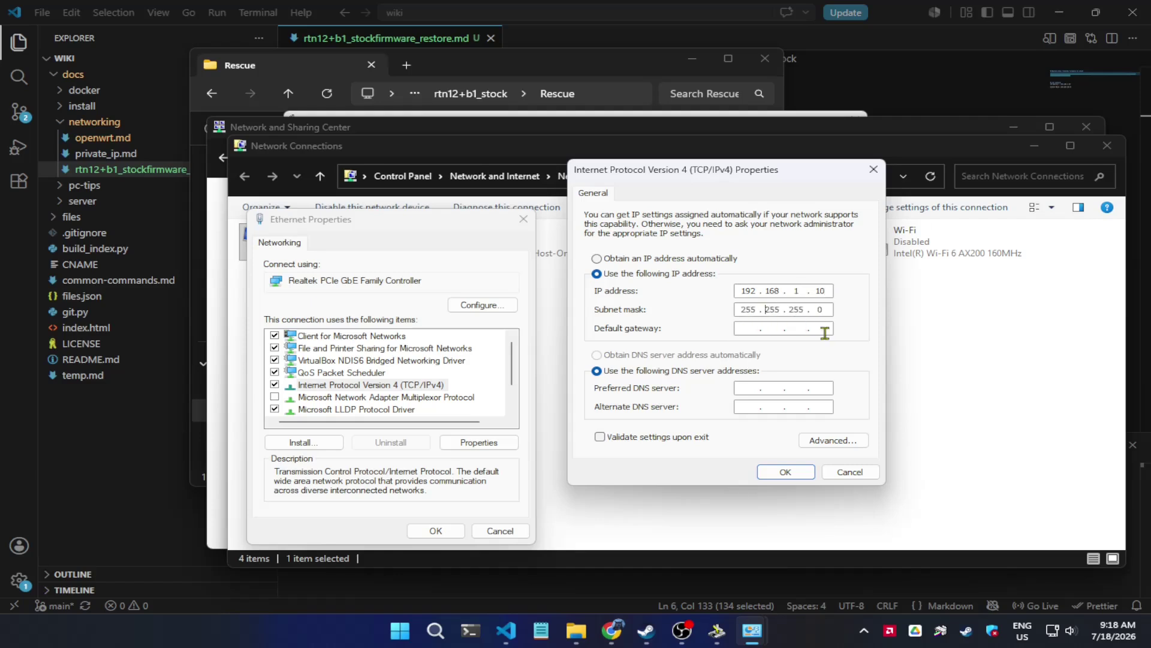
{"action": "left_click", "coordinate": [785, 471]}
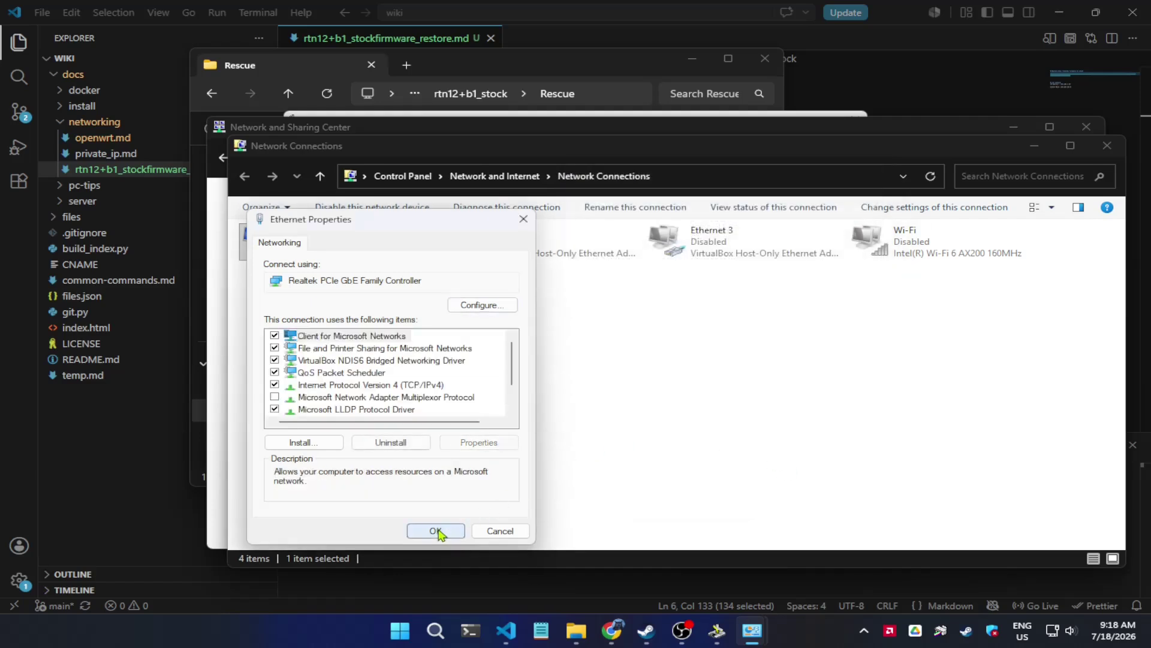
{"action": "left_click", "coordinate": [436, 530]}
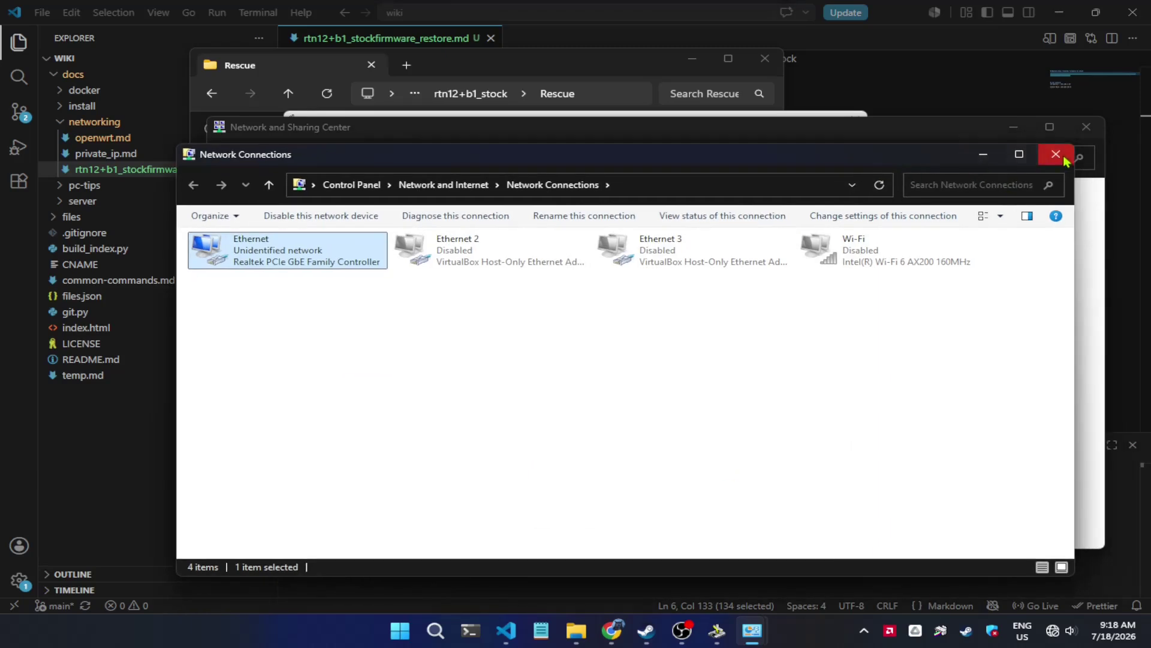
{"action": "left_click", "coordinate": [1054, 152]}
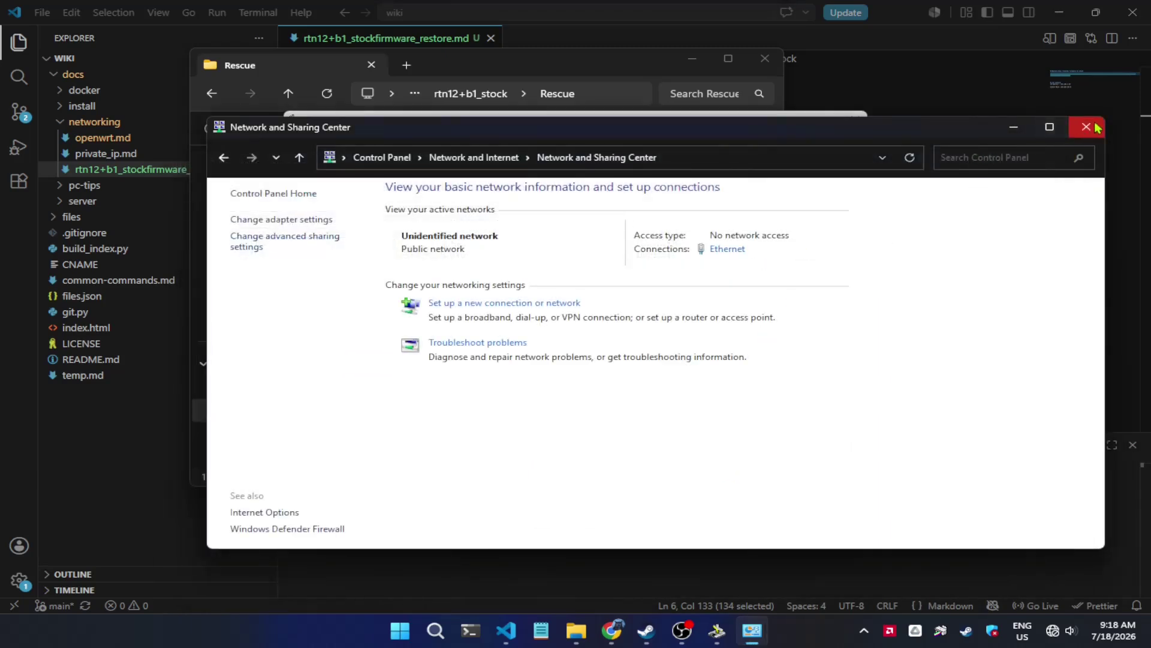
{"action": "left_click", "coordinate": [1094, 127]}
{"action": "left_click", "coordinate": [779, 337]}
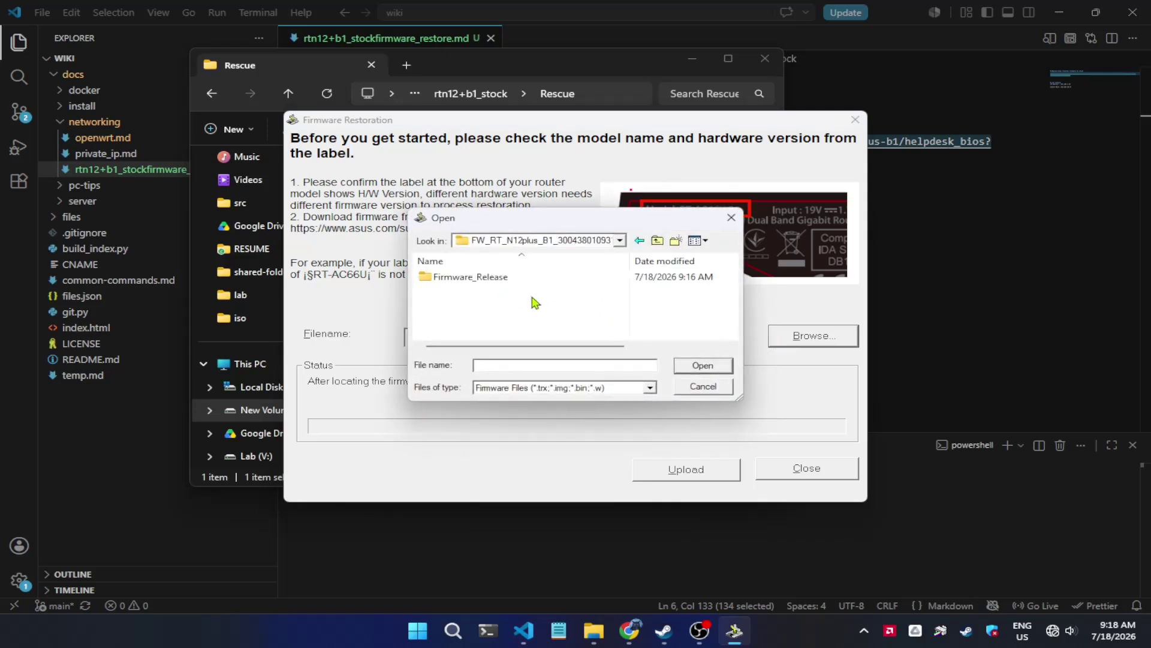
- Load the RT-N12plus B1 firmware file from the Firmware_Release folder
{"action": "double_click", "coordinate": [502, 277]}
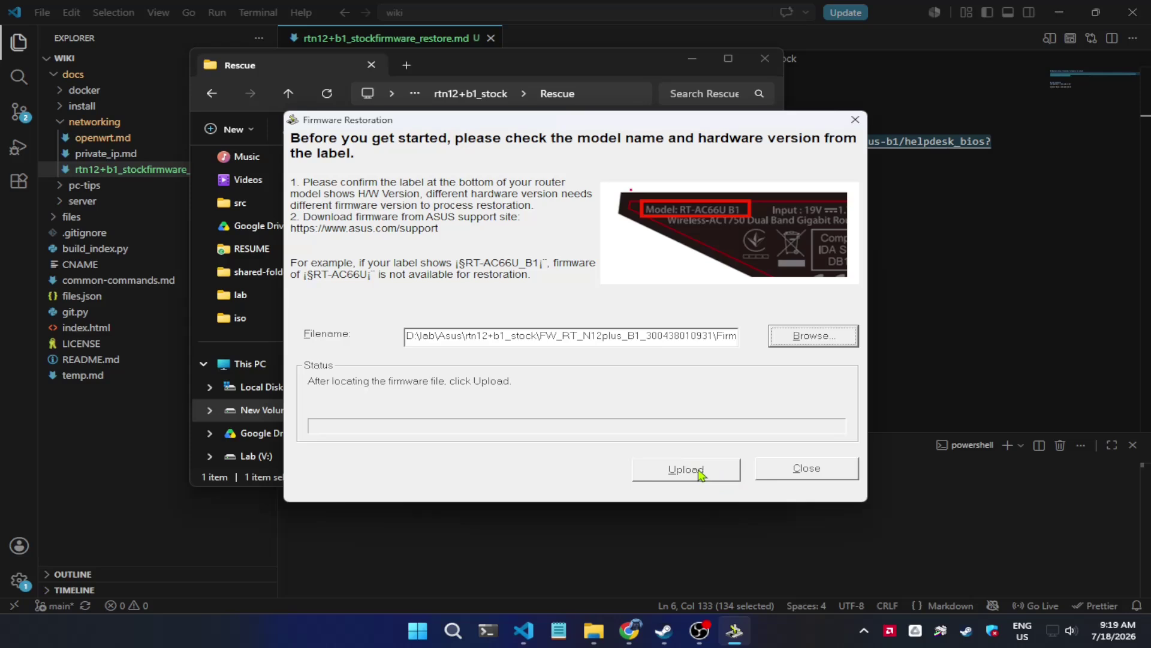
- Upload the firmware to the router, wait for successful recovery, then close Firmware Restoration
{"action": "left_click", "coordinate": [672, 469]}
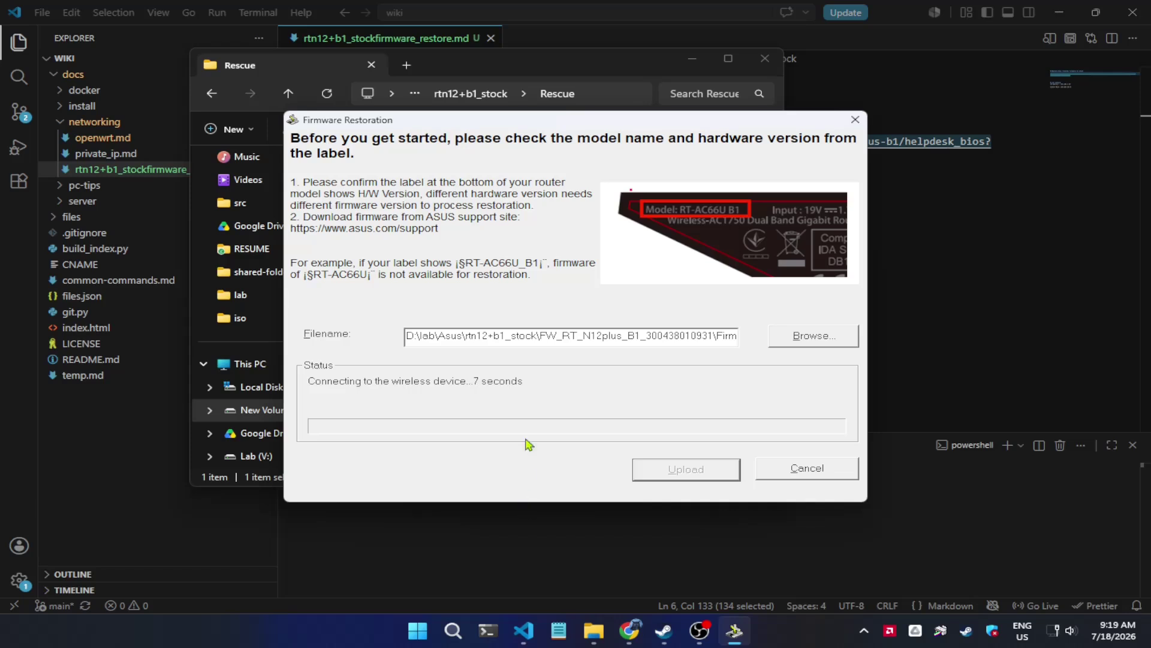
{"action": "left_click_drag", "start_coordinate": [519, 122], "coordinate": [523, 55]}
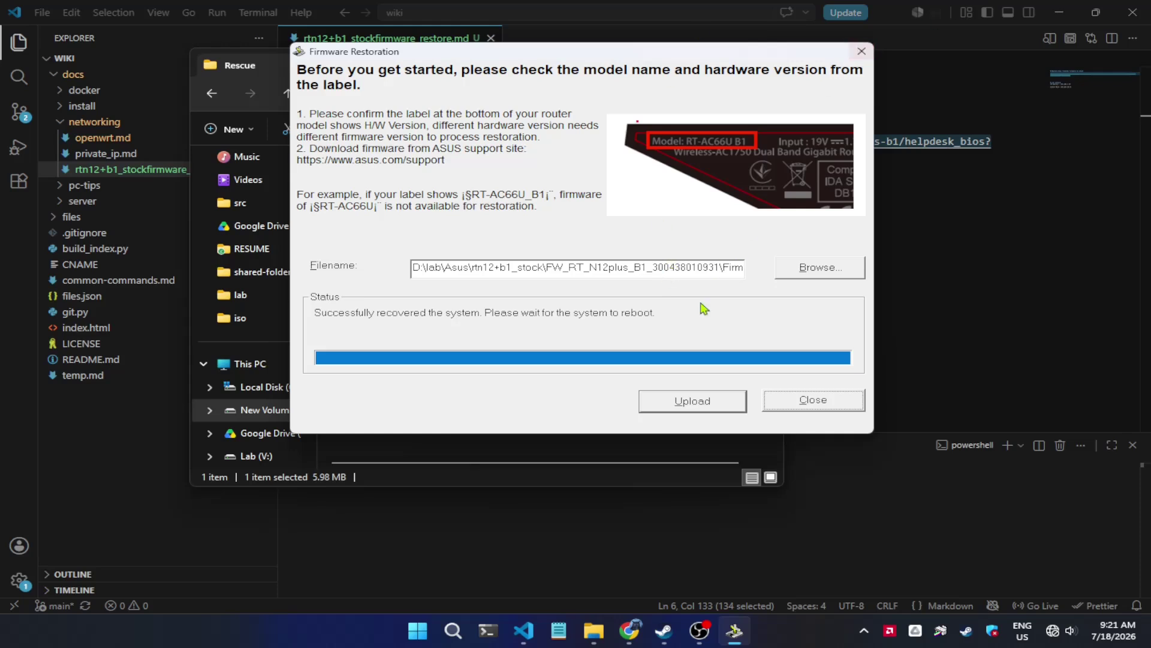
{"action": "left_click", "coordinate": [857, 401]}
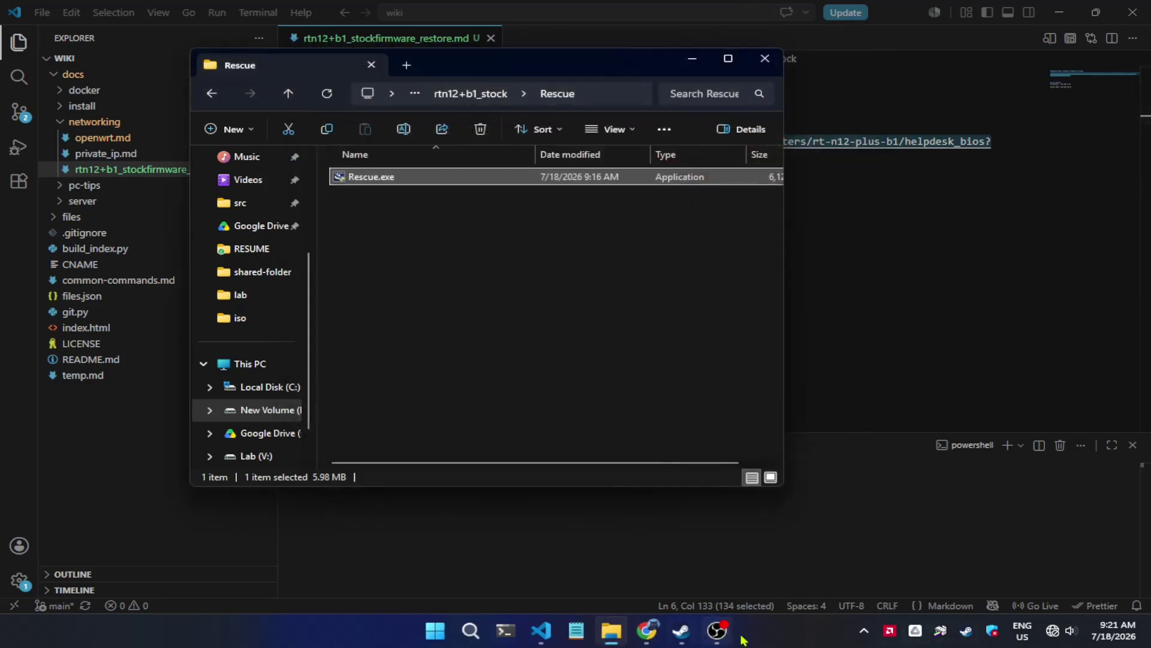
- Open Network and Internet settings from the taskbar network icon
{"action": "right_click", "coordinate": [1070, 630]}
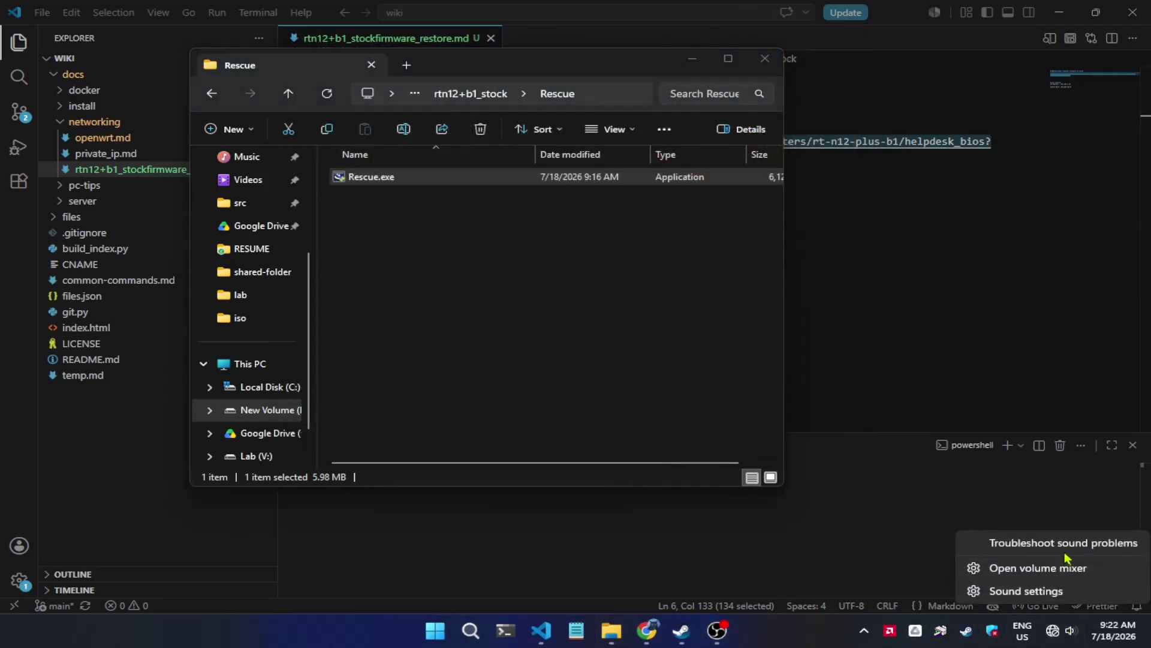
{"action": "left_click", "coordinate": [1032, 637]}
{"action": "right_click", "coordinate": [1070, 631]}
{"action": "left_click", "coordinate": [1049, 568]}
{"action": "right_click", "coordinate": [1070, 635]}
{"action": "right_click", "coordinate": [1053, 630]}
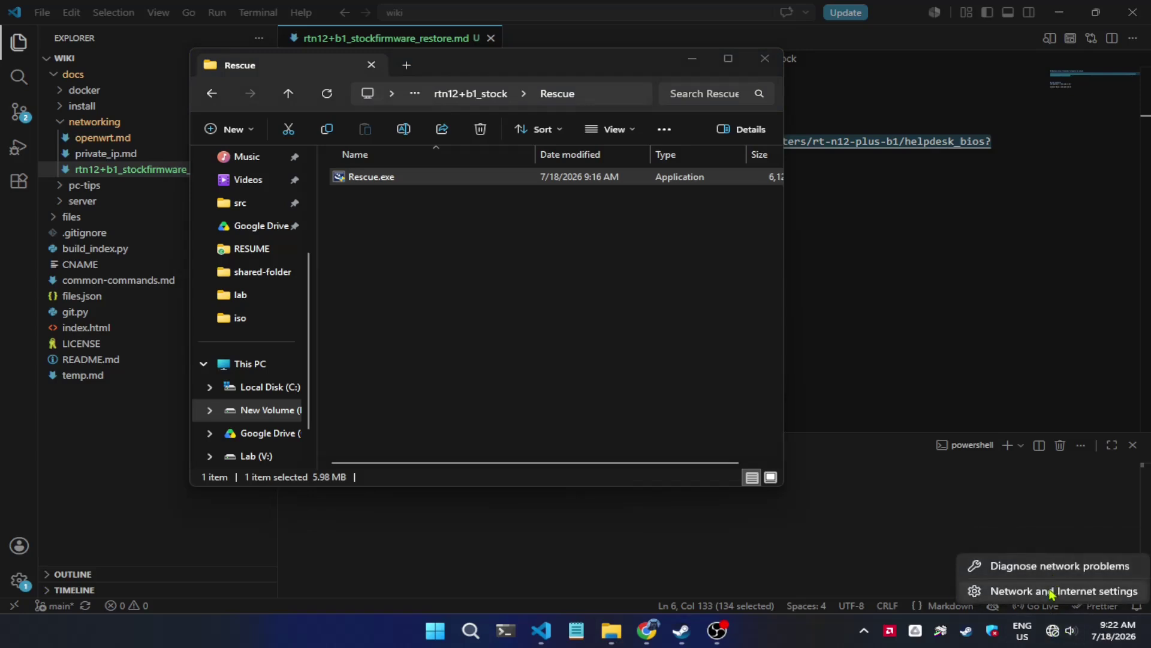
{"action": "left_click", "coordinate": [888, 524]}
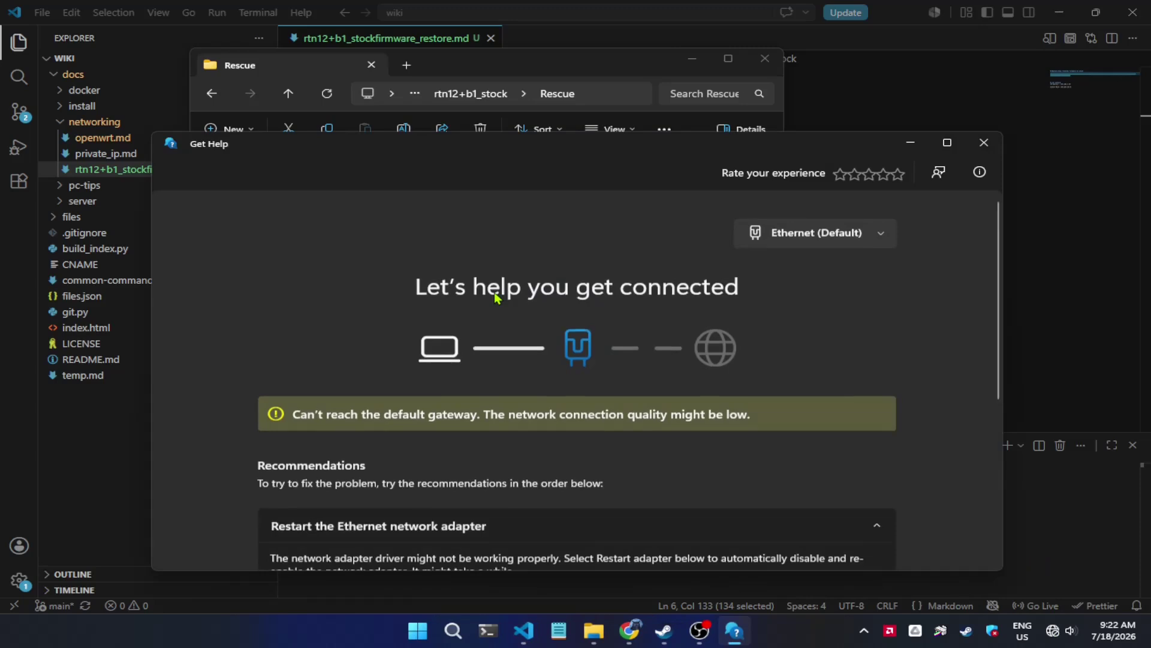
- Close Get Help and open the Ethernet connection page, which shows no internet access
{"action": "left_click", "coordinate": [983, 127]}
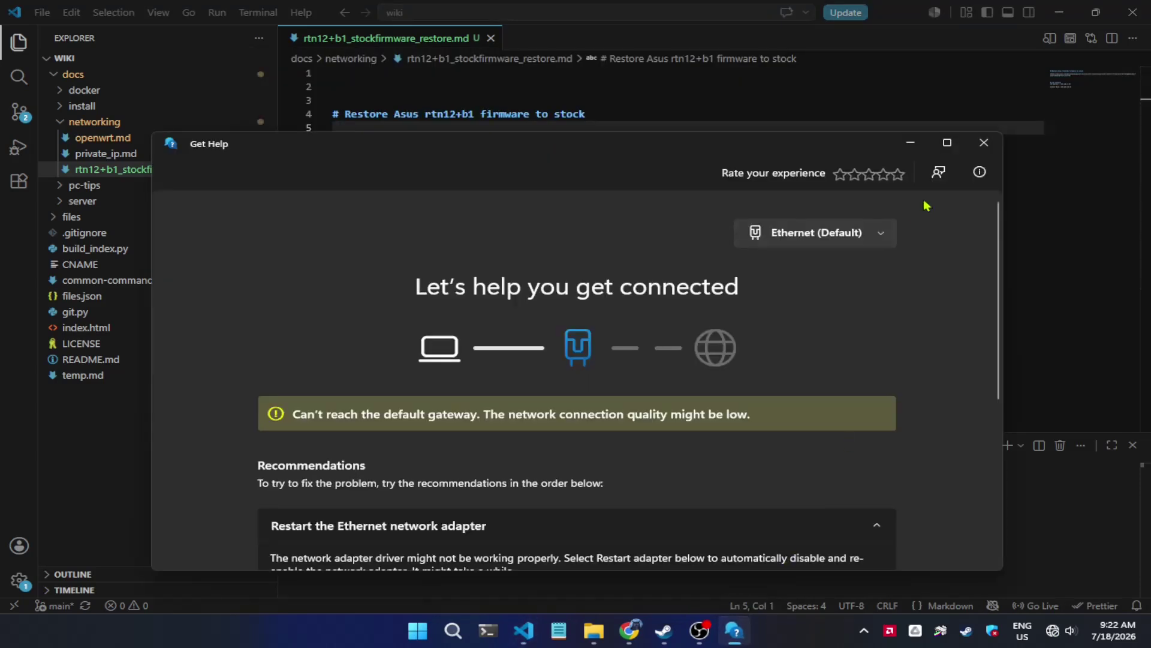
{"action": "left_click", "coordinate": [983, 142]}
{"action": "right_click", "coordinate": [1052, 630]}
{"action": "left_click", "coordinate": [1048, 590]}
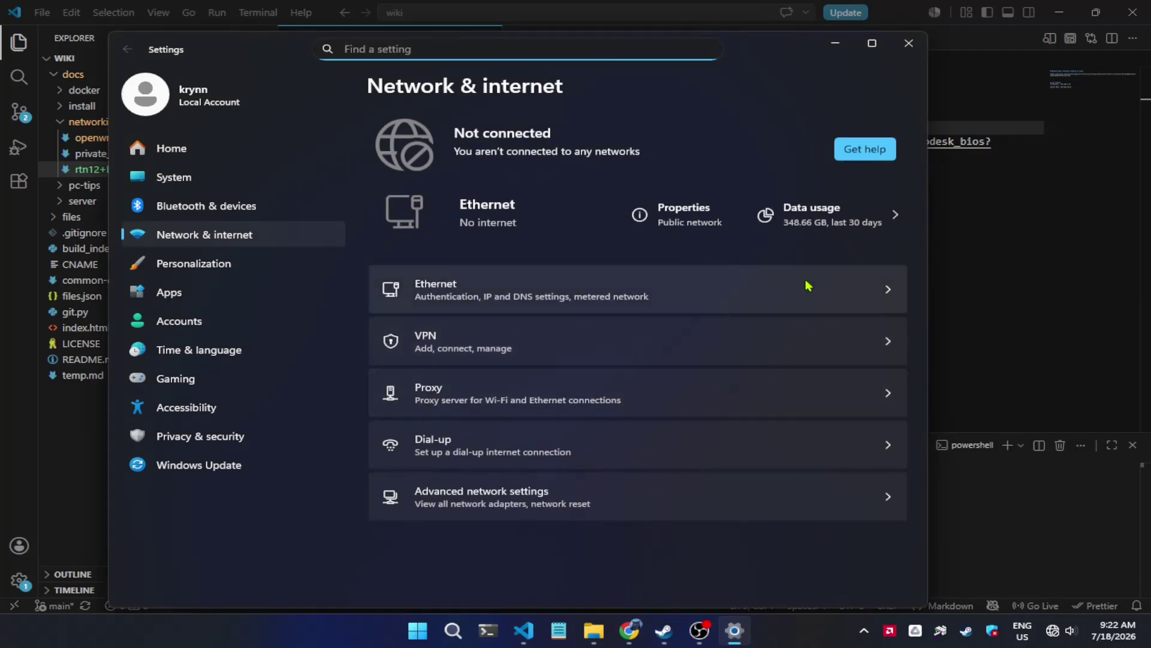
{"action": "left_click", "coordinate": [653, 298]}
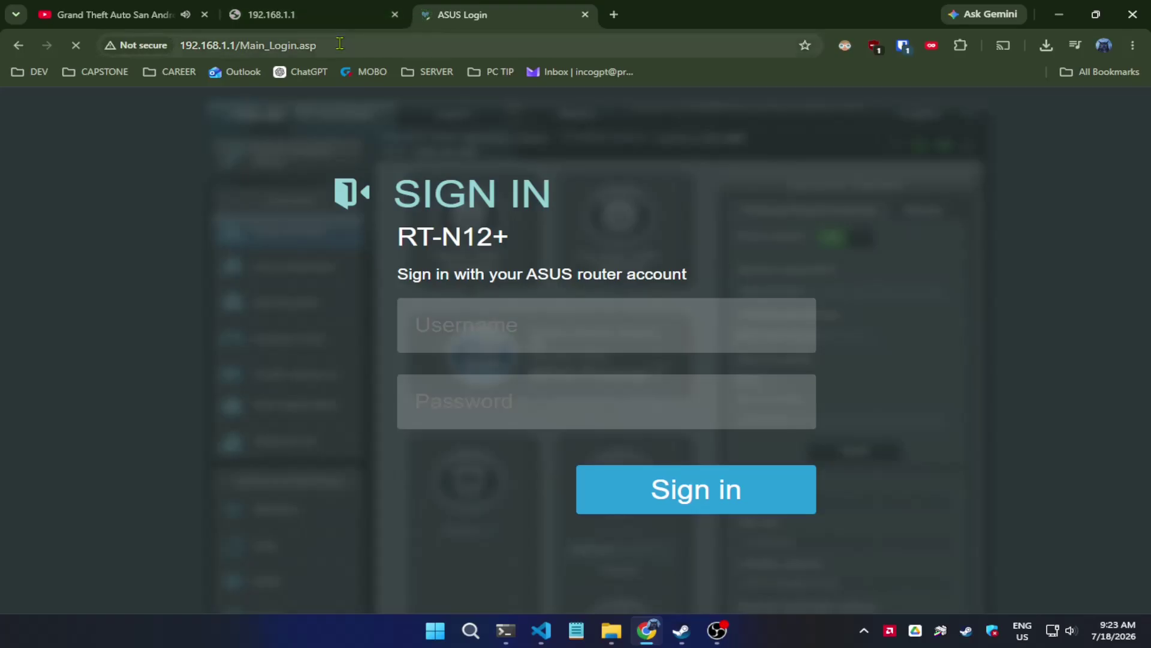
{"action": "left_click_drag", "start_coordinate": [240, 45], "coordinate": [313, 43]}
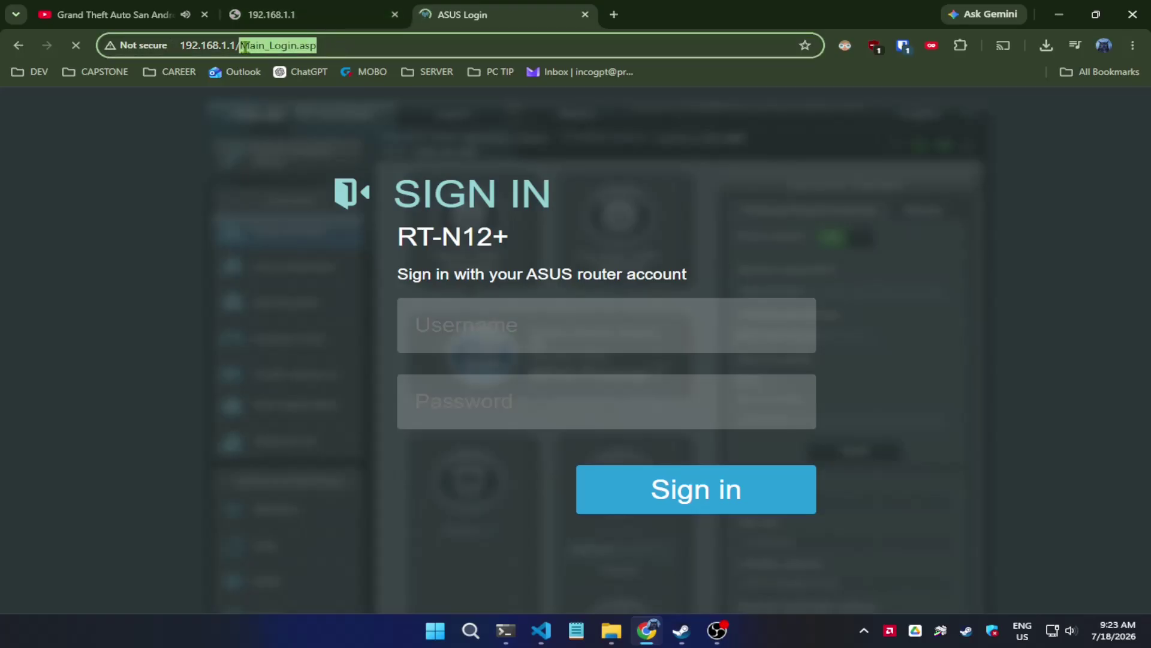
- Add a 'go to' line with the copied Main_Login.asp router address to the VS Code notes
{"action": "key", "text": "ctrl+a"}
{"action": "key", "text": "ctrl+c"}
{"action": "left_click", "coordinate": [541, 630]}
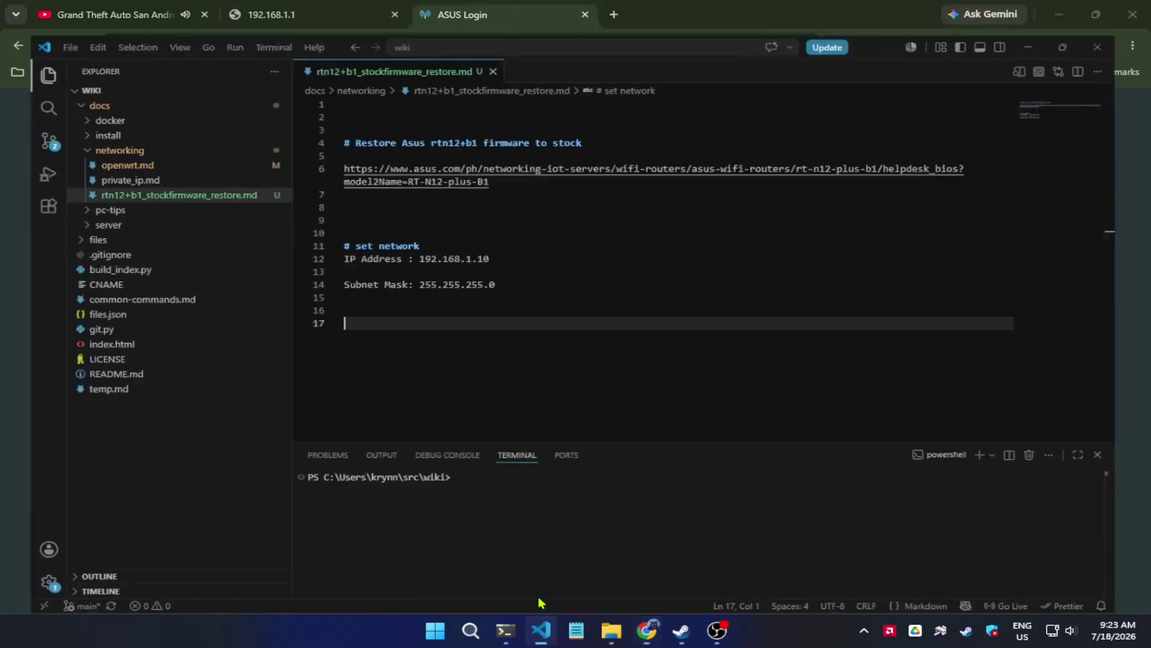
{"action": "type", "text": "#"}
{"action": "key", "text": "ctrl+v"}
{"action": "key", "text": "ctrl+z"}
{"action": "type", "text": "go to"}
{"action": "key", "text": "ctrl+v"}
- Close the unreachable 192.168.1.1 browser tab
{"action": "key", "text": "alt+Tab"}
{"action": "left_click", "coordinate": [383, 16]}
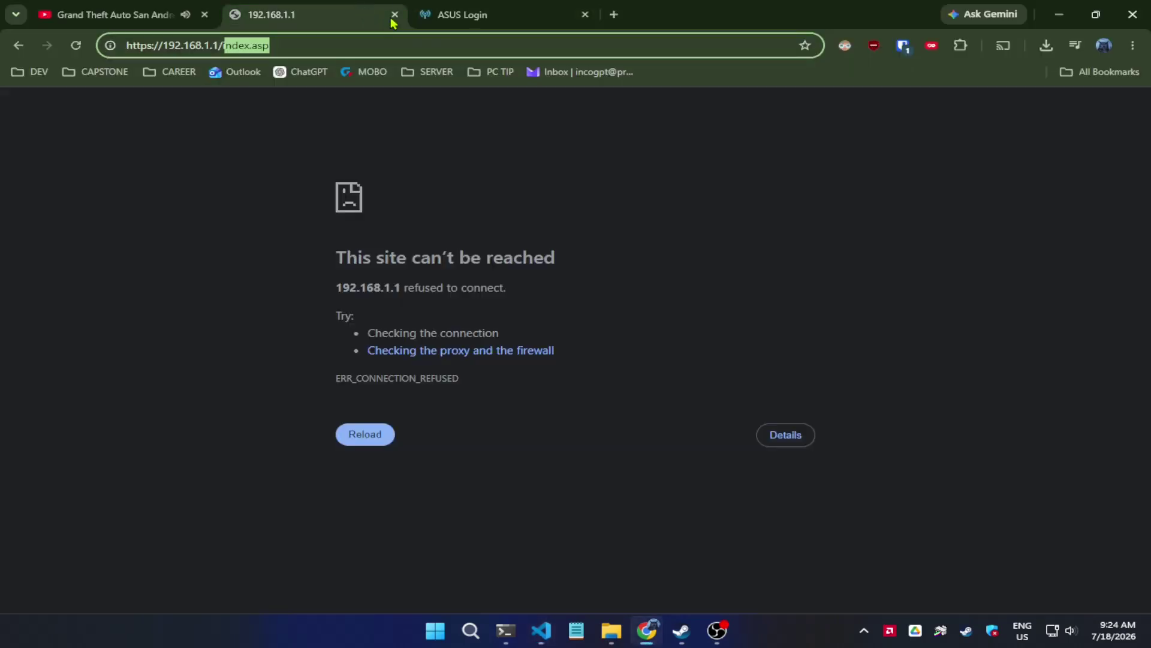
{"action": "left_click", "coordinate": [394, 15]}
- Try signing in to the router twice with the default admin credentials
{"action": "left_click", "coordinate": [449, 305]}
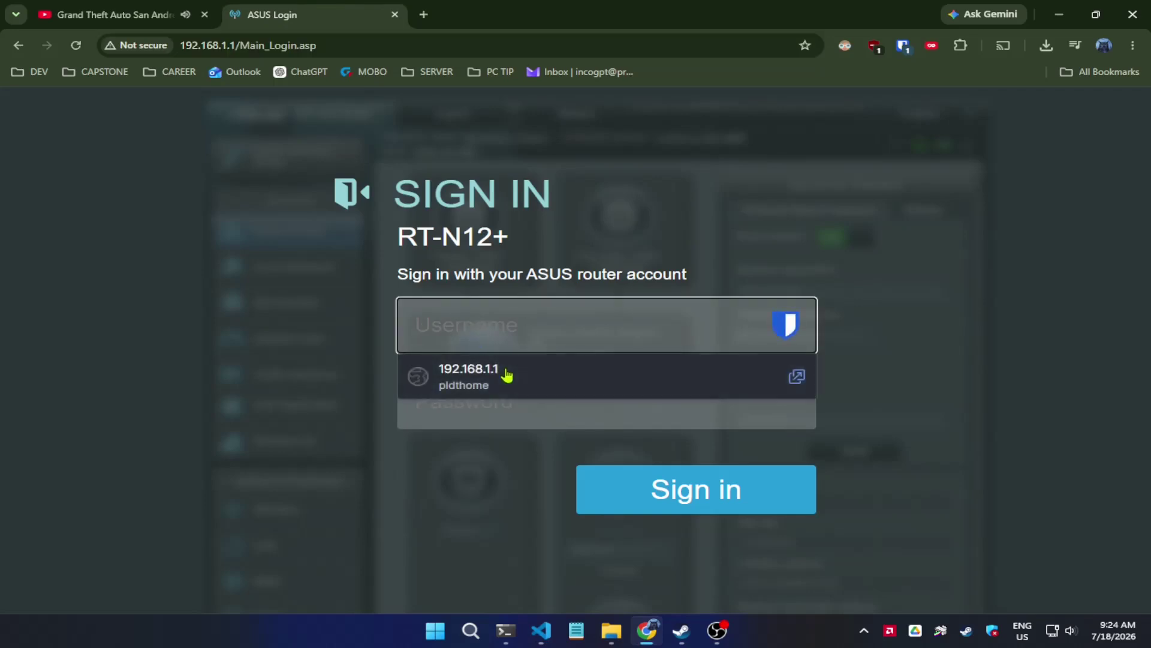
{"action": "type", "text": "admin"}
{"action": "key", "text": "Tab"}
{"action": "type", "text": "admin"}
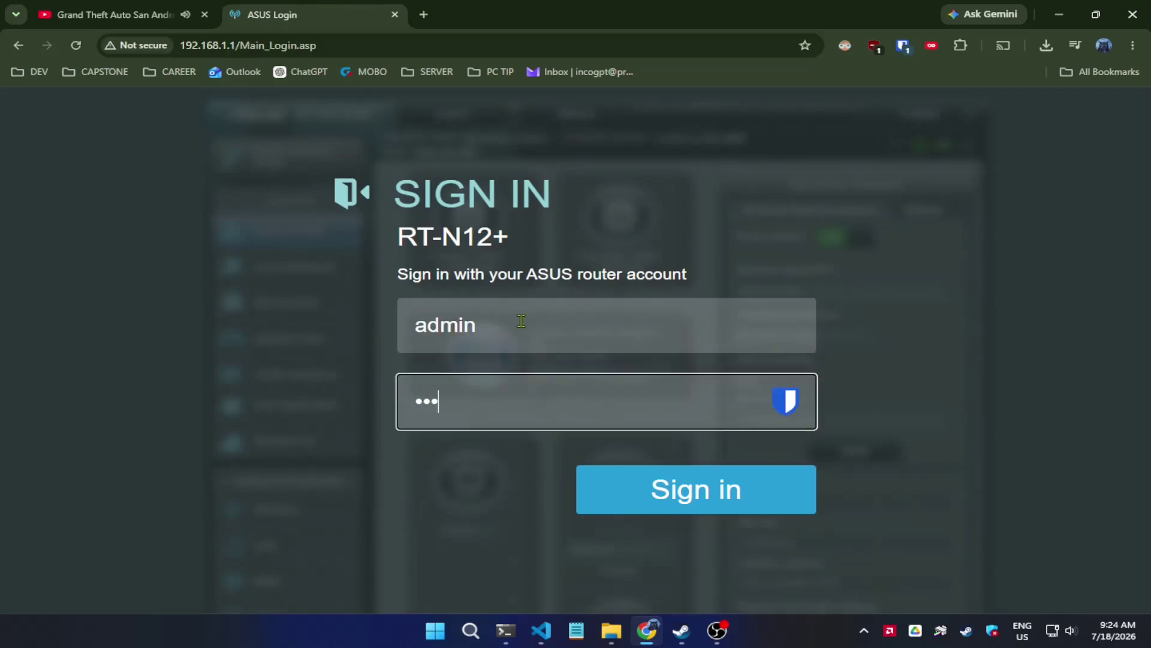
{"action": "key", "text": "Return"}
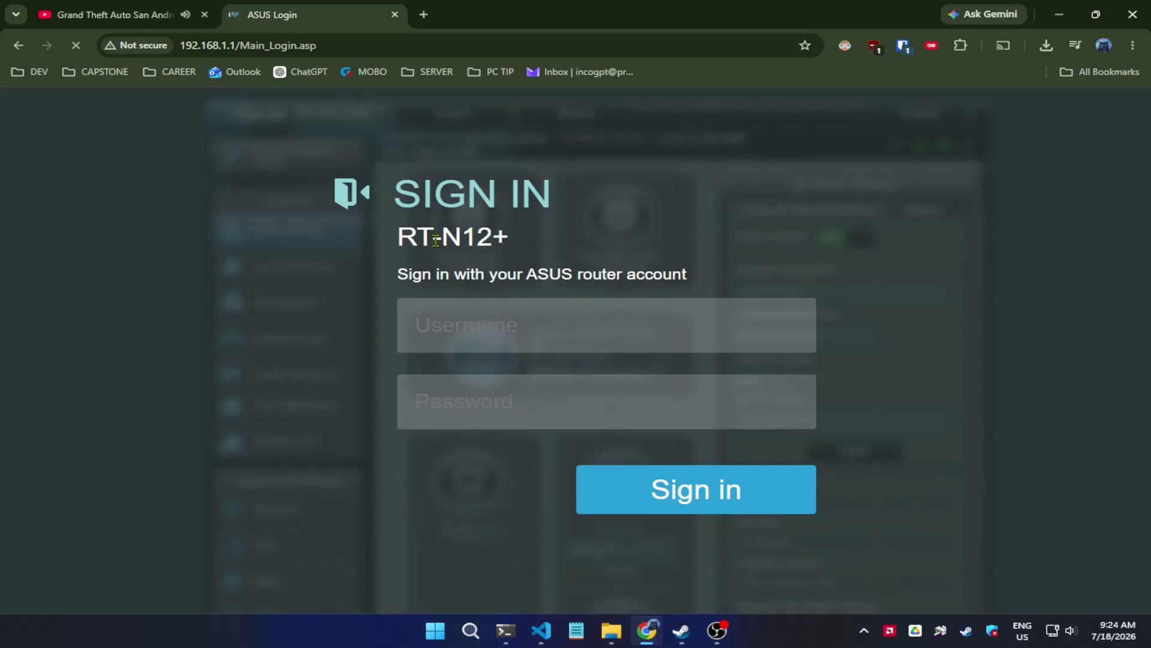
{"action": "left_click", "coordinate": [518, 331]}
{"action": "type", "text": "admin"}
{"action": "key", "text": "Tab"}
{"action": "type", "text": "admin"}
{"action": "key", "text": "Return"}
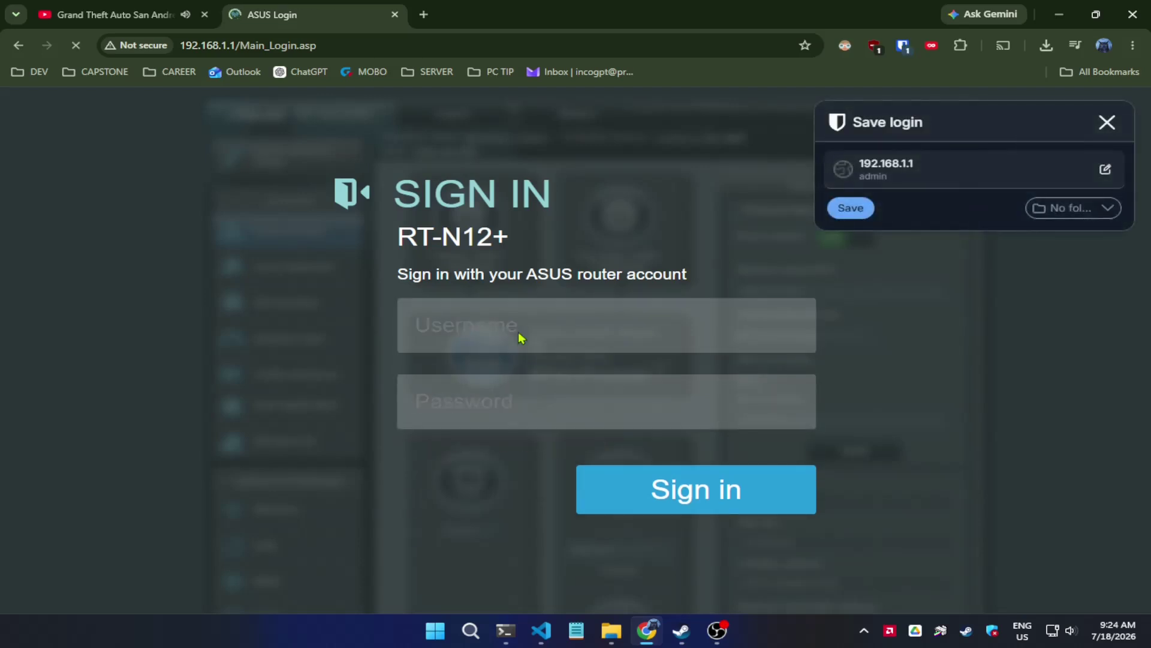
- Dismiss the autofill suggestions and save-login prompt, returning focus to the username field
{"action": "left_click", "coordinate": [651, 315]}
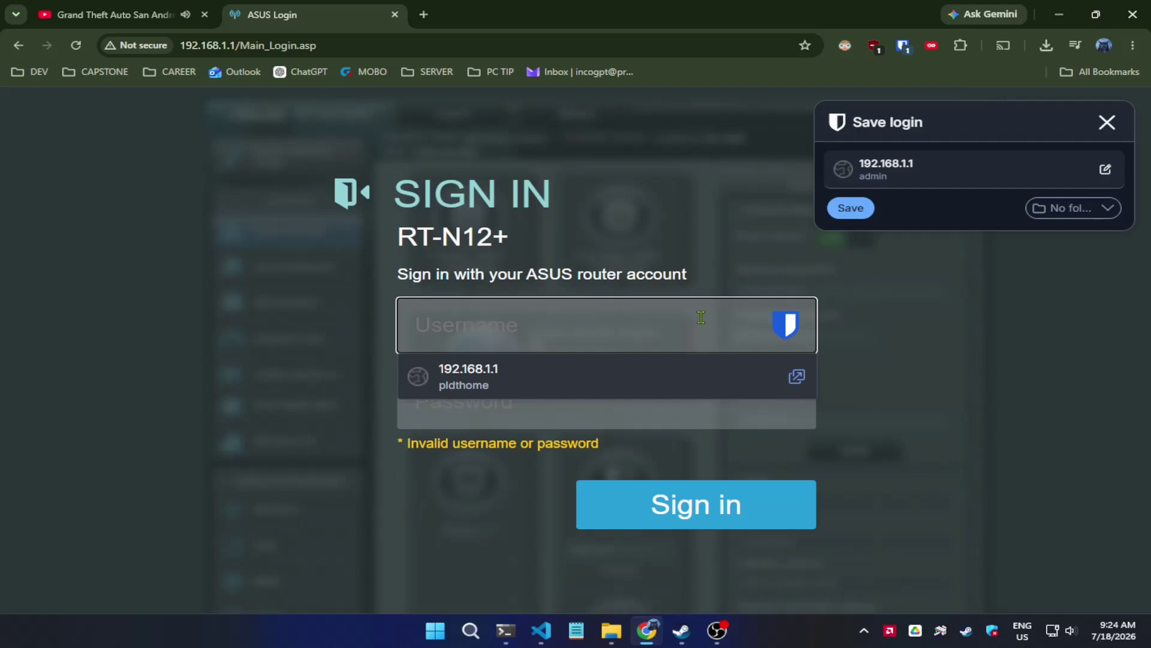
{"action": "left_click", "coordinate": [717, 200]}
{"action": "left_click", "coordinate": [661, 314]}
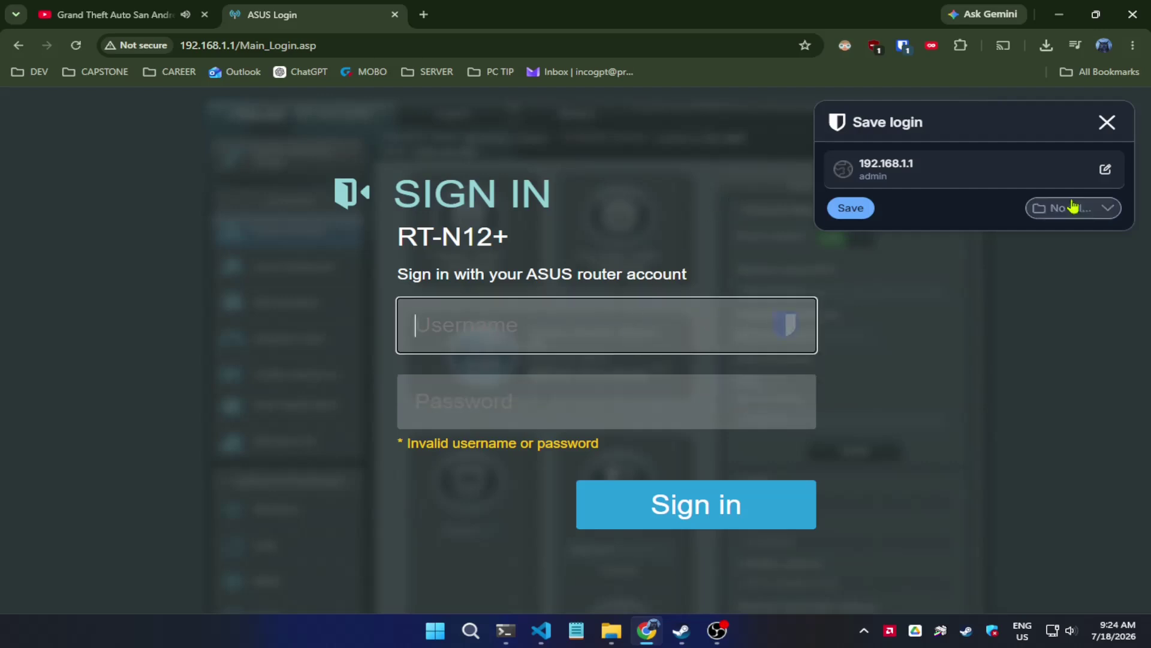
{"action": "left_click", "coordinate": [1107, 123]}
{"action": "left_click", "coordinate": [617, 313]}
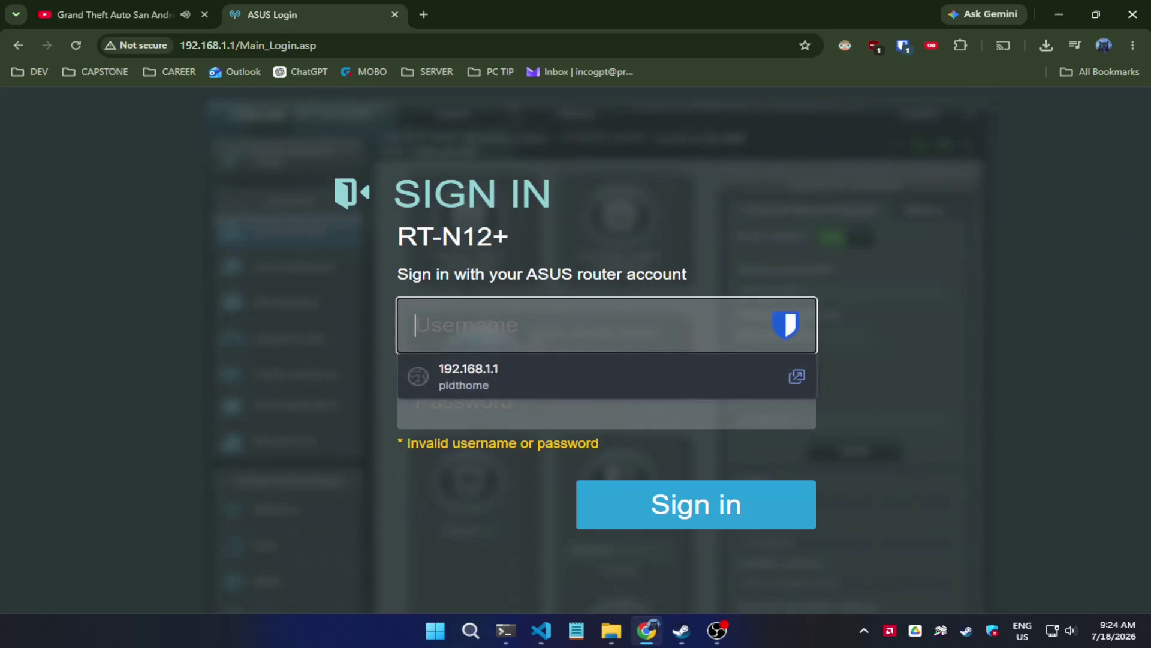
{"action": "key", "text": "Tab"}
{"action": "key", "text": "shift+Tab"}
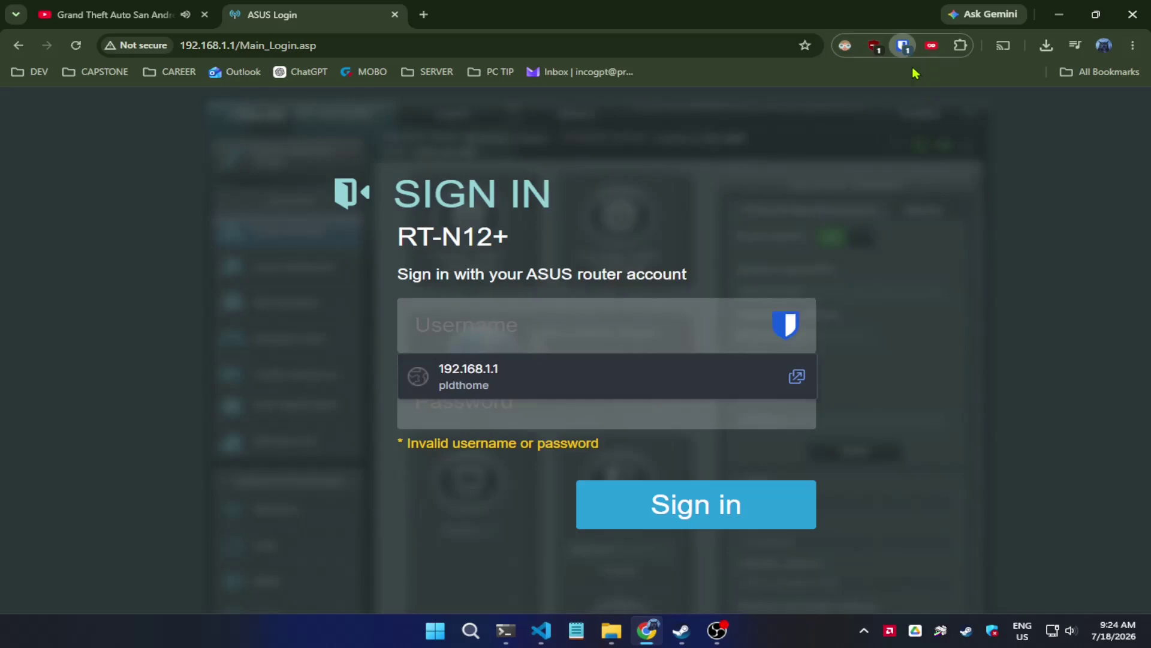
- Autofill the saved 172.16.255.1 login from Bitwarden and sign in to the router
{"action": "left_click", "coordinate": [904, 48]}
{"action": "scroll", "coordinate": [679, 378], "scroll_direction": "down", "scroll_amount": 2}
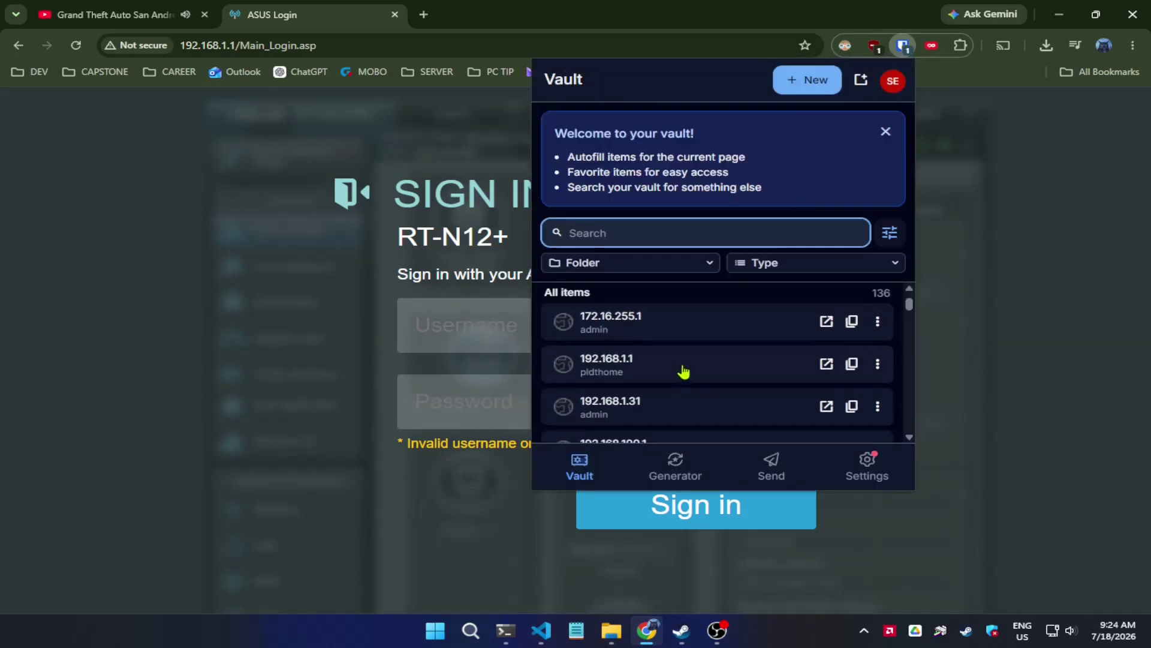
{"action": "left_click", "coordinate": [697, 322]}
{"action": "left_click", "coordinate": [769, 205]}
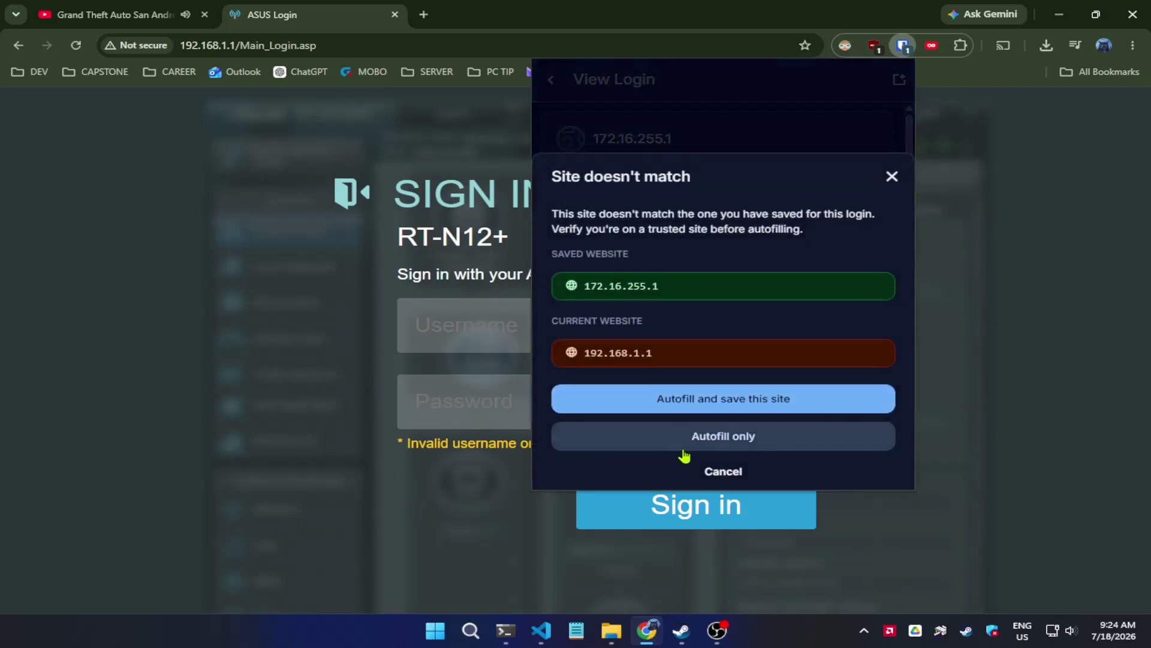
{"action": "left_click", "coordinate": [699, 437]}
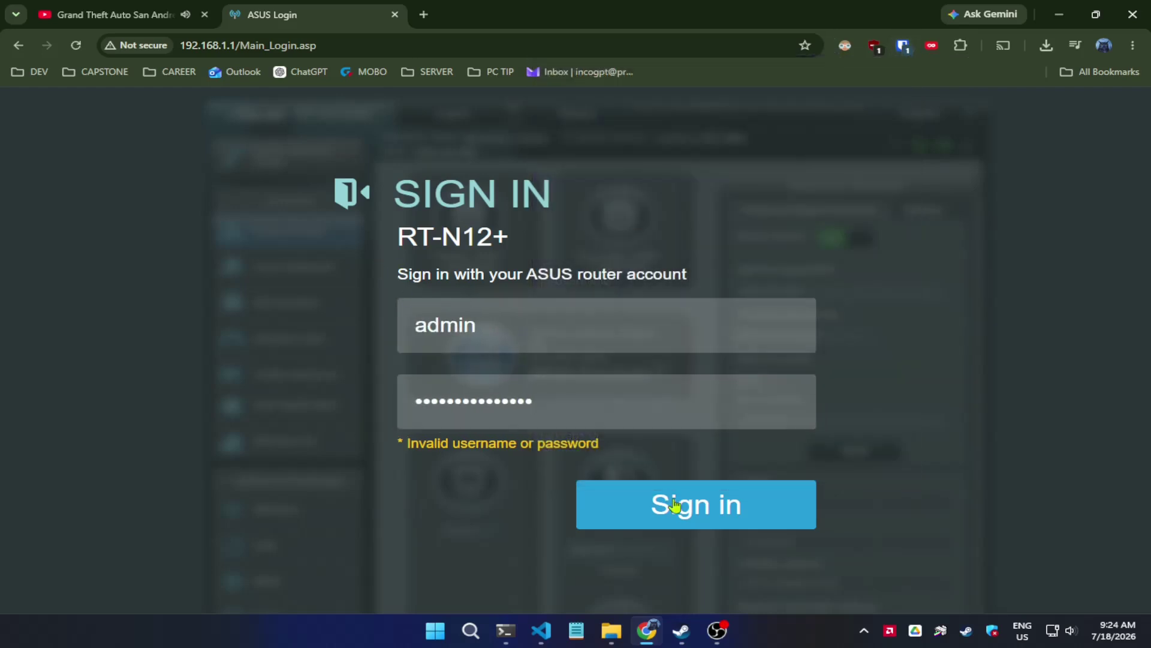
{"action": "left_click", "coordinate": [676, 506]}
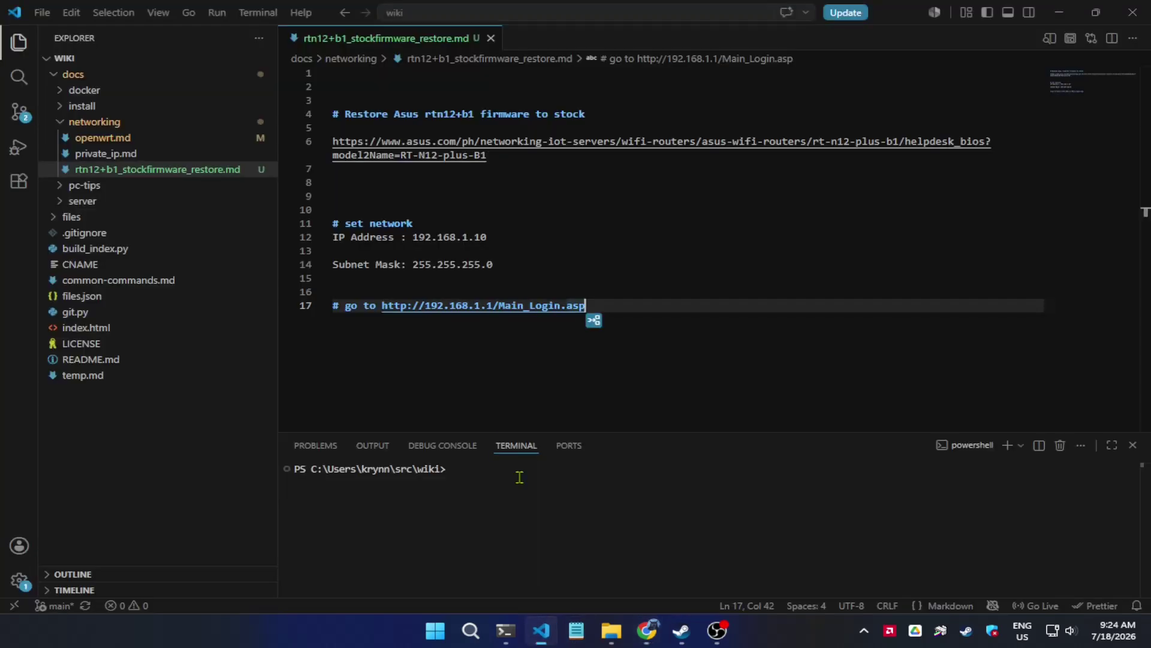
- Write 'reset your router by holding the reset button' as the line 19 heading and save
{"action": "left_click", "coordinate": [541, 631]}
{"action": "left_click", "coordinate": [564, 368]}
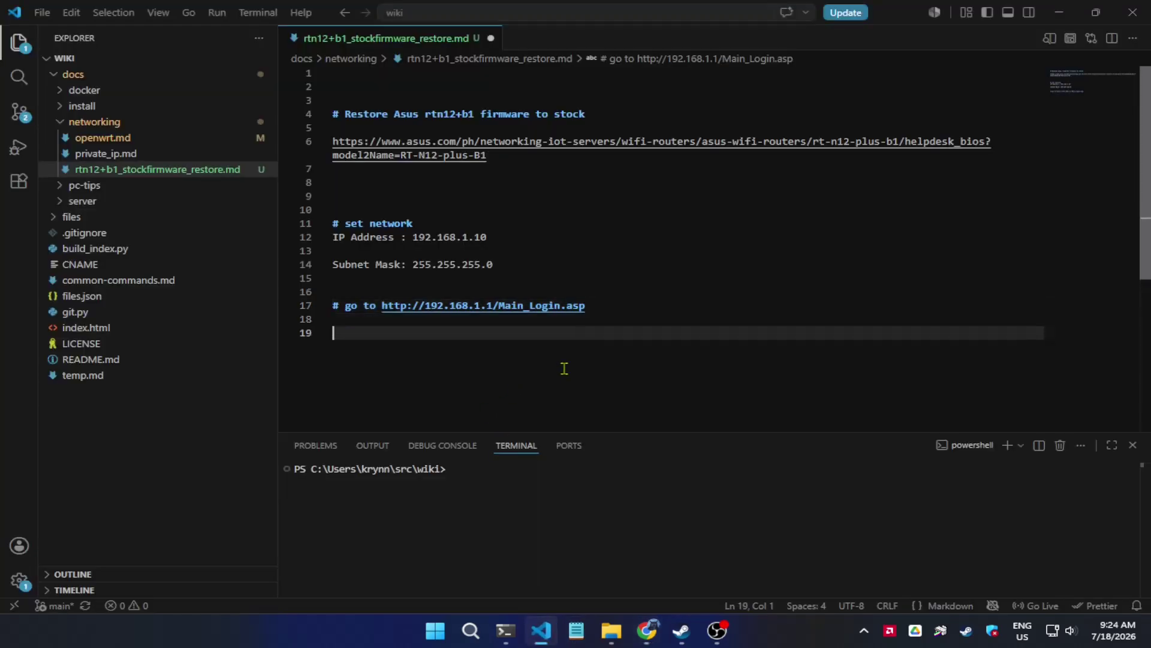
{"action": "type", "text": "always reset yo"}
{"action": "key", "text": "BackSpace"}
{"action": "key", "text": "BackSpace"}
{"action": "key", "text": "BackSpace"}
{"action": "key", "text": "BackSpace"}
{"action": "key", "text": "BackSpace"}
{"action": "key", "text": "BackSpace"}
{"action": "key", "text": "BackSpace"}
{"action": "key", "text": "BackSpace"}
{"action": "key", "text": "BackSpace"}
{"action": "key", "text": "BackSpace"}
{"action": "key", "text": "BackSpace"}
{"action": "key", "text": "BackSpace"}
{"action": "key", "text": "BackSpace"}
{"action": "key", "text": "BackSpace"}
{"action": "key", "text": "BackSpace"}
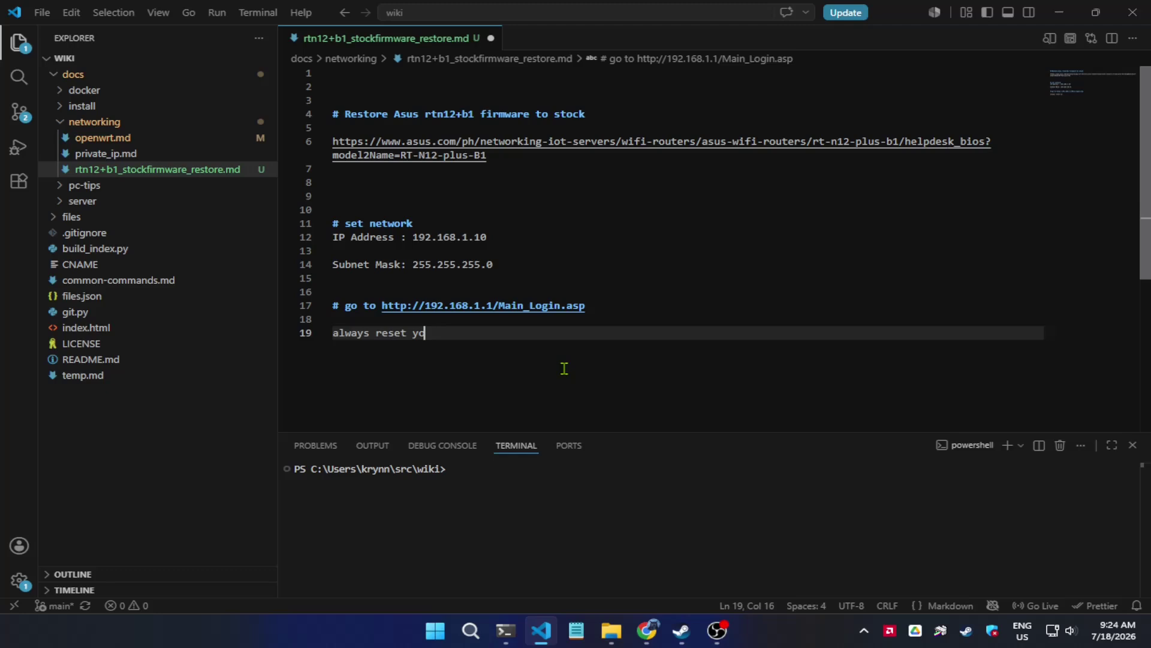
{"action": "type", "text": "t your ra"}
{"action": "key", "text": "BackSpace"}
{"action": "type", "text": "outer"}
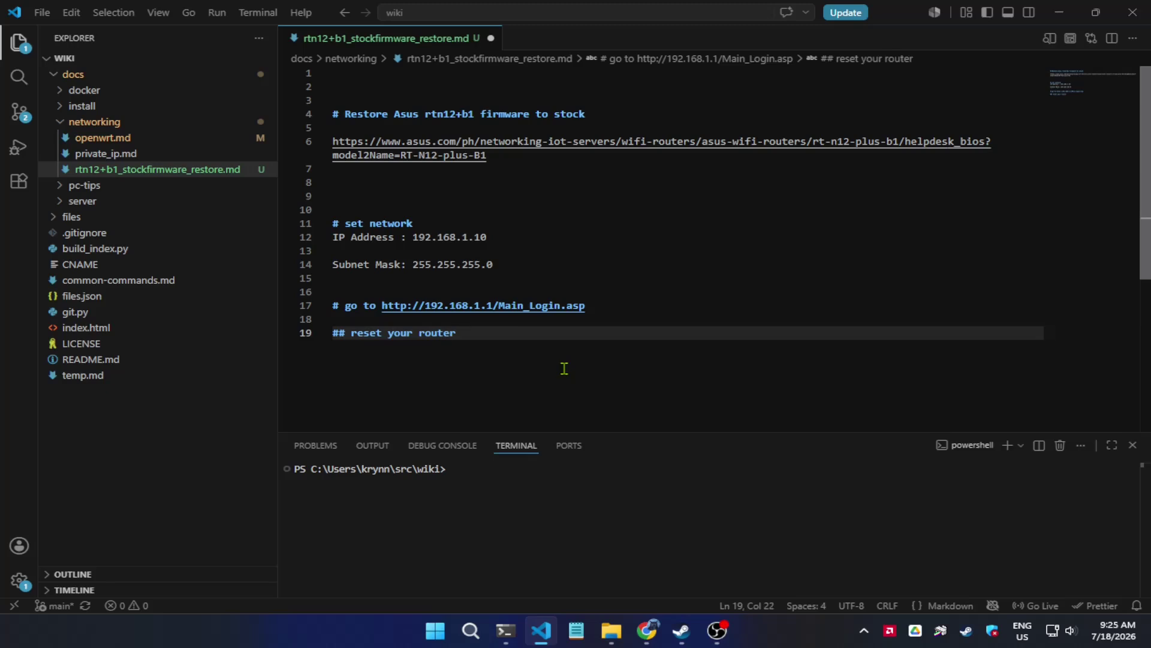
{"action": "key", "text": "ctrl+s"}
{"action": "type", "text": "by pressing"}
{"action": "key", "text": "BackSpace"}
{"action": "key", "text": "BackSpace"}
{"action": "key", "text": "BackSpace"}
{"action": "key", "text": "BackSpace"}
{"action": "key", "text": "BackSpace"}
{"action": "key", "text": "BackSpace"}
{"action": "type", "text": "holding the reset "}
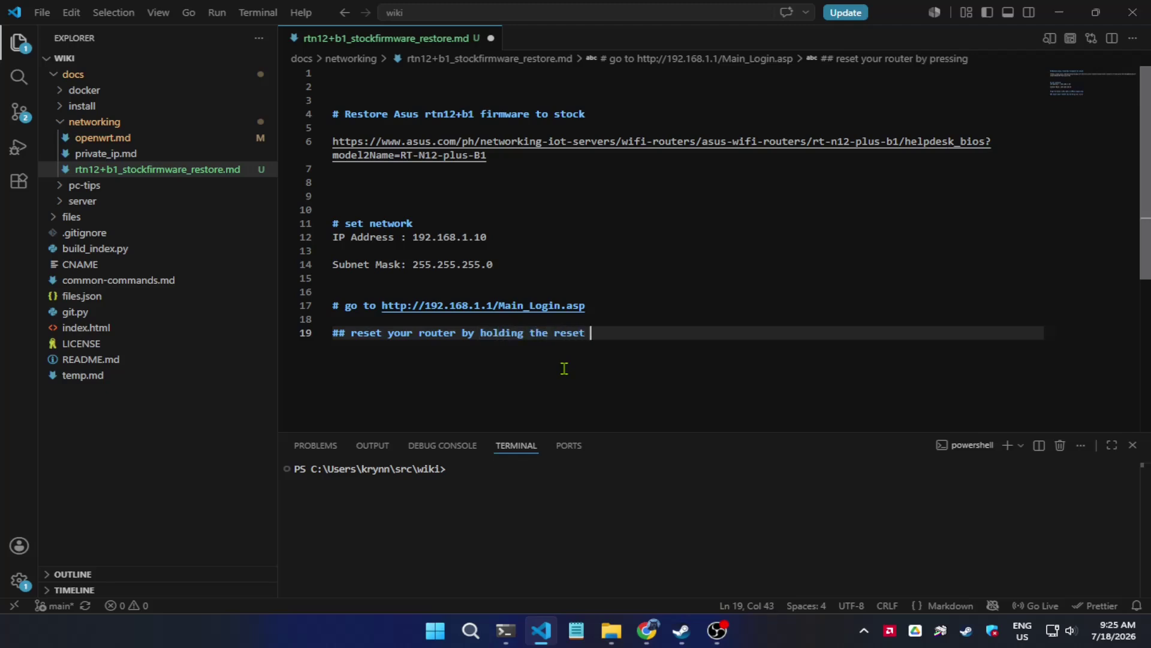
{"action": "type", "text": "button"}
{"action": "key", "text": "ctrl+s"}
{"action": "key", "text": "alt+Tab"}
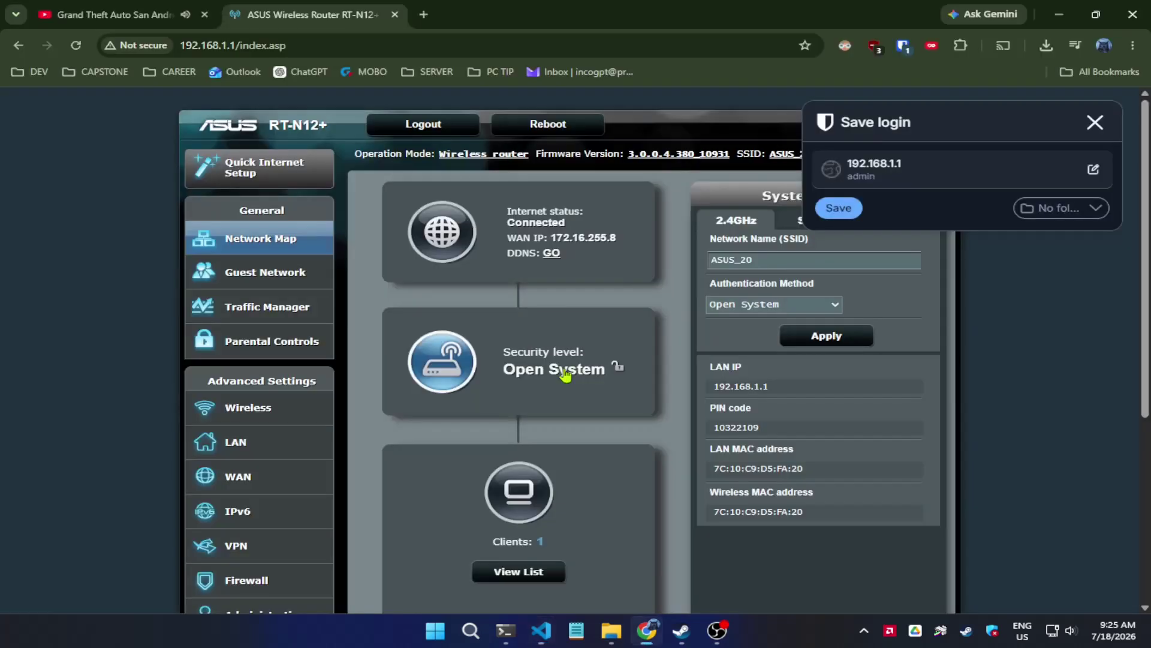
- Dismiss the Bitwarden save-login popup and open the Clients View List on the Network Map
{"action": "left_click", "coordinate": [1095, 123]}
{"action": "scroll", "coordinate": [617, 365], "scroll_direction": "down", "scroll_amount": 2}
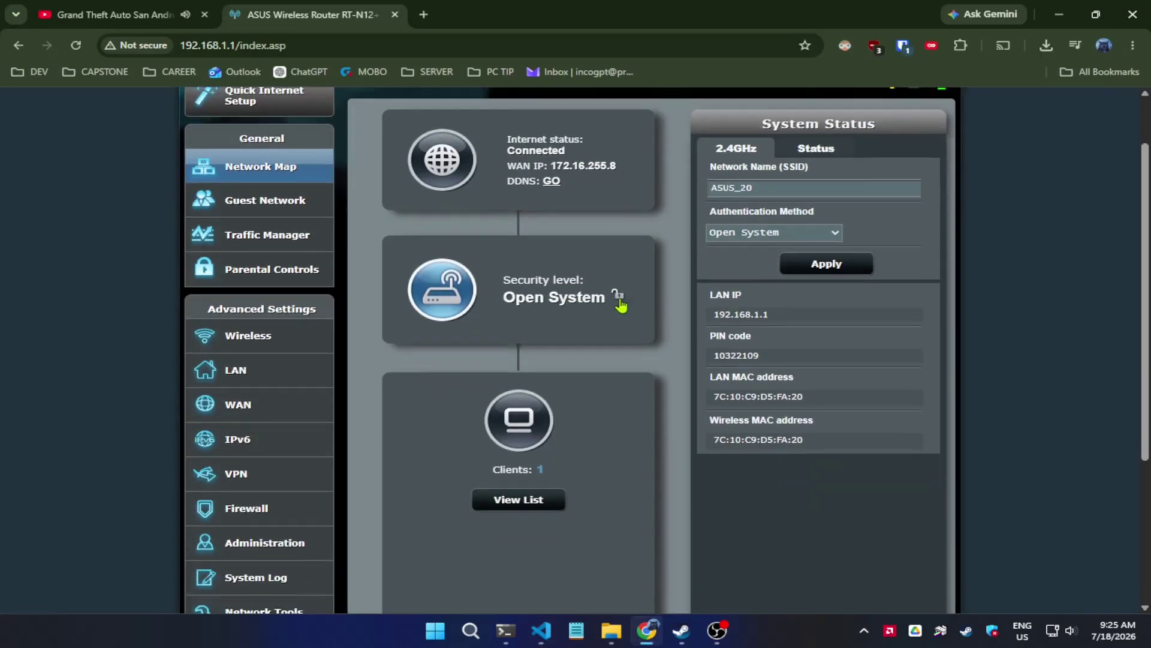
{"action": "scroll", "coordinate": [351, 327], "scroll_direction": "up", "scroll_amount": 2}
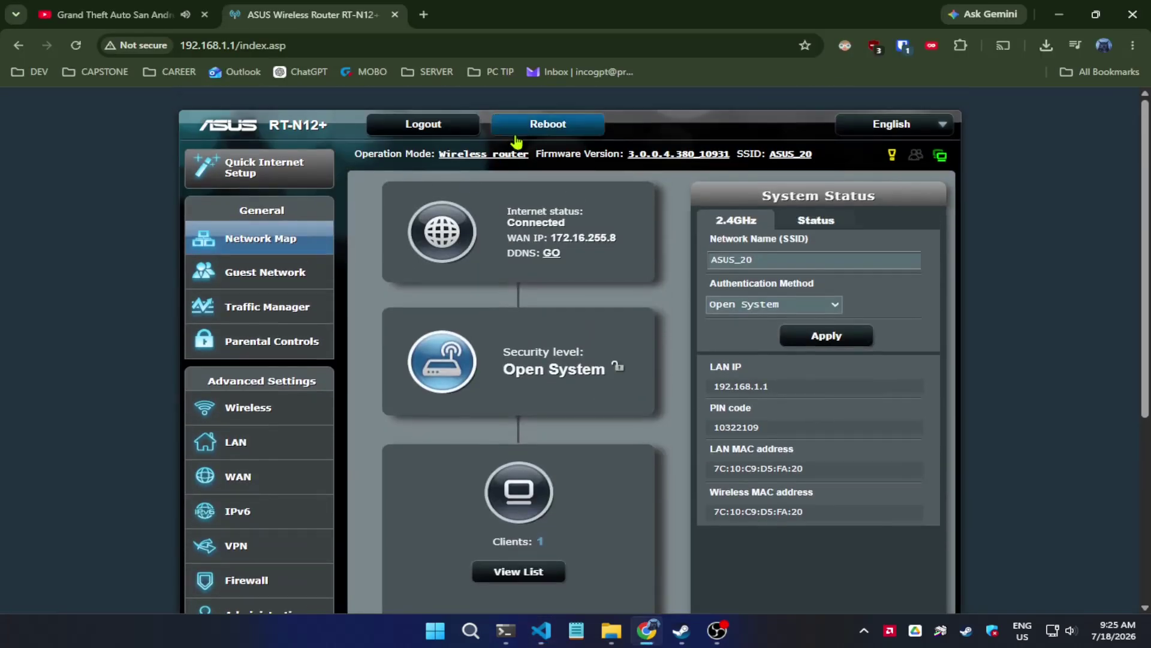
{"action": "left_click", "coordinate": [547, 571]}
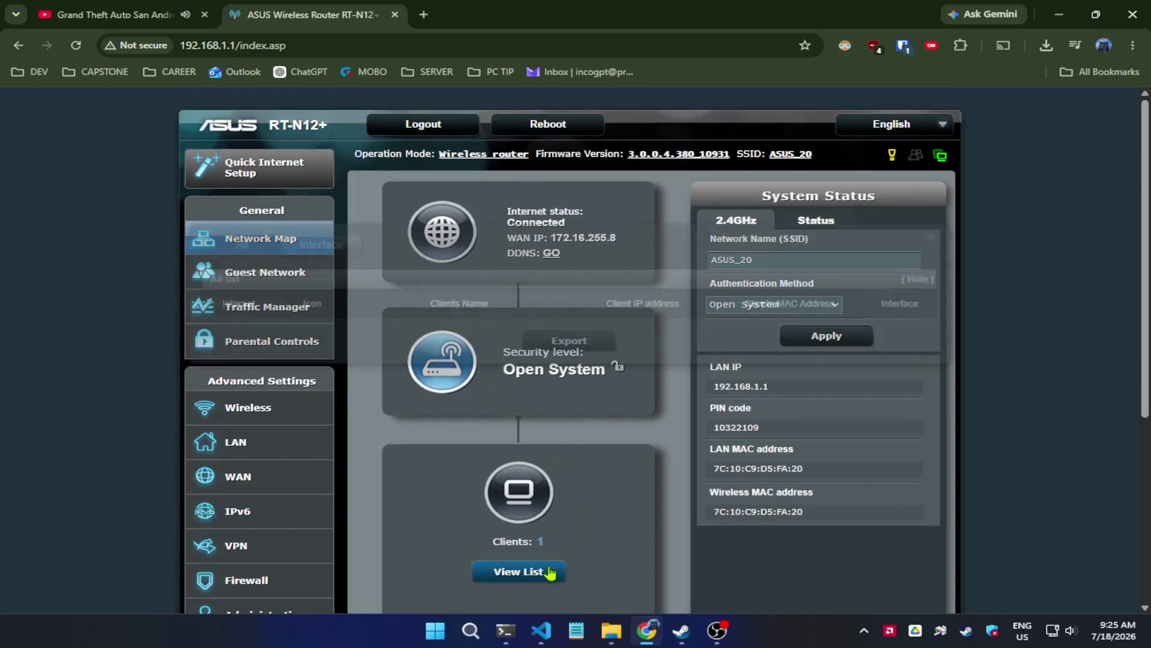